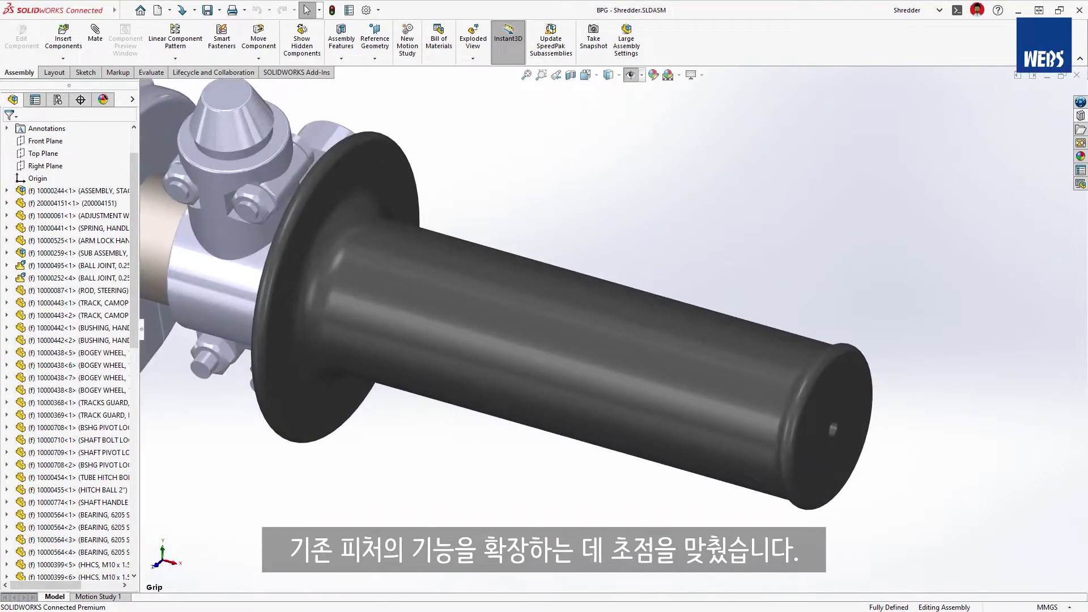
Step: Wrap the 'DTV Shredder' lettering from Sketch3 onto the grip's cylindrical face
left_click(417, 270)
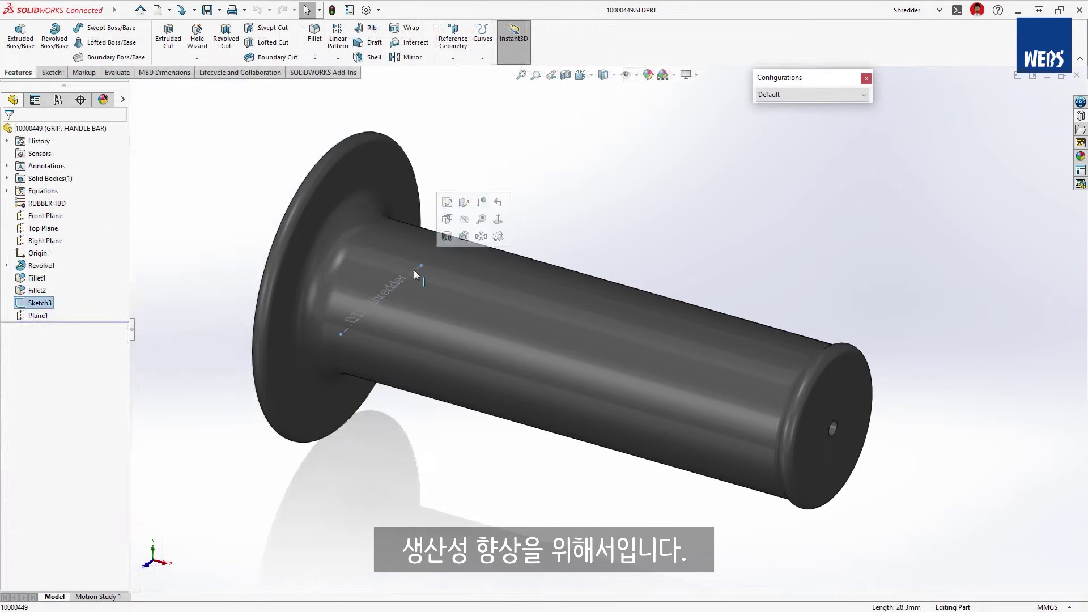
left_click(448, 241)
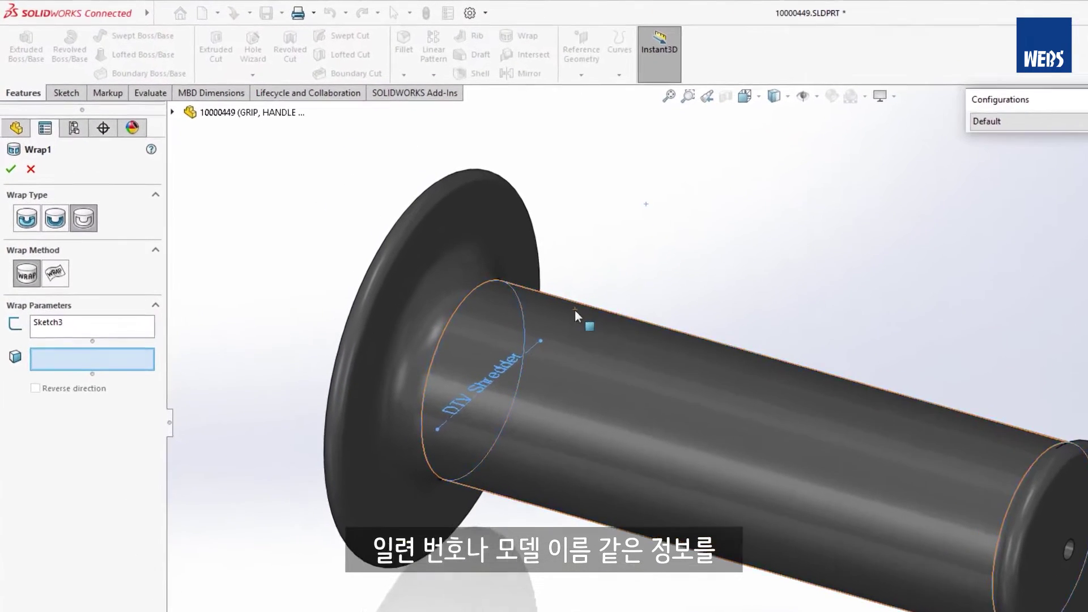
left_click(584, 318)
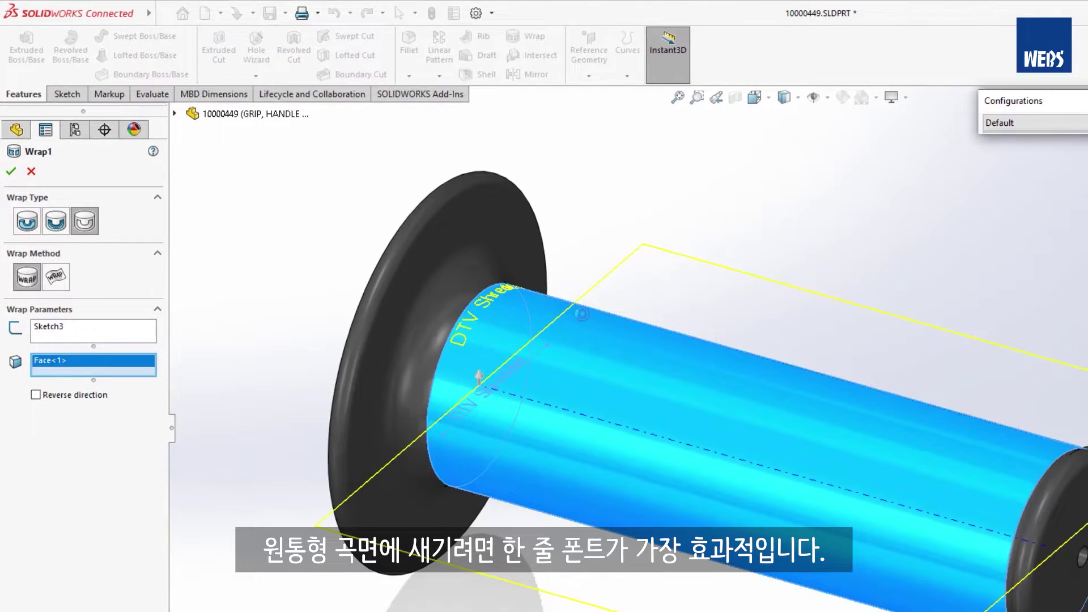
key("Return")
mouse_move(966, 283)
middle_mouse_down()
mouse_move(928, 338)
mouse_move(947, 245)
middle_mouse_up()
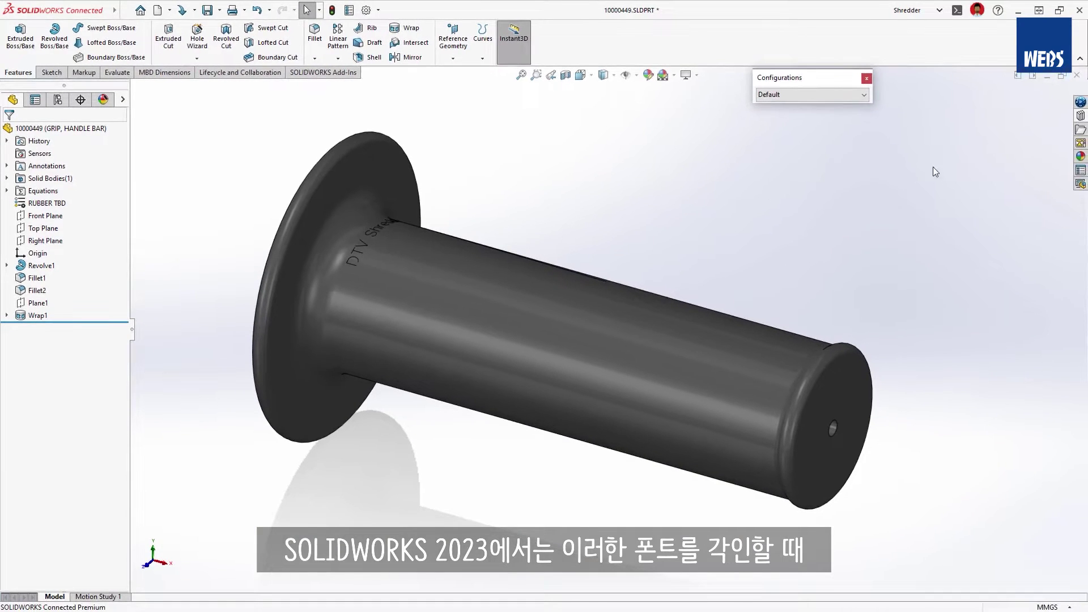
Step: Place the DTV Logo library feature on the grip's end face, accepting the warning
left_click(1080, 116)
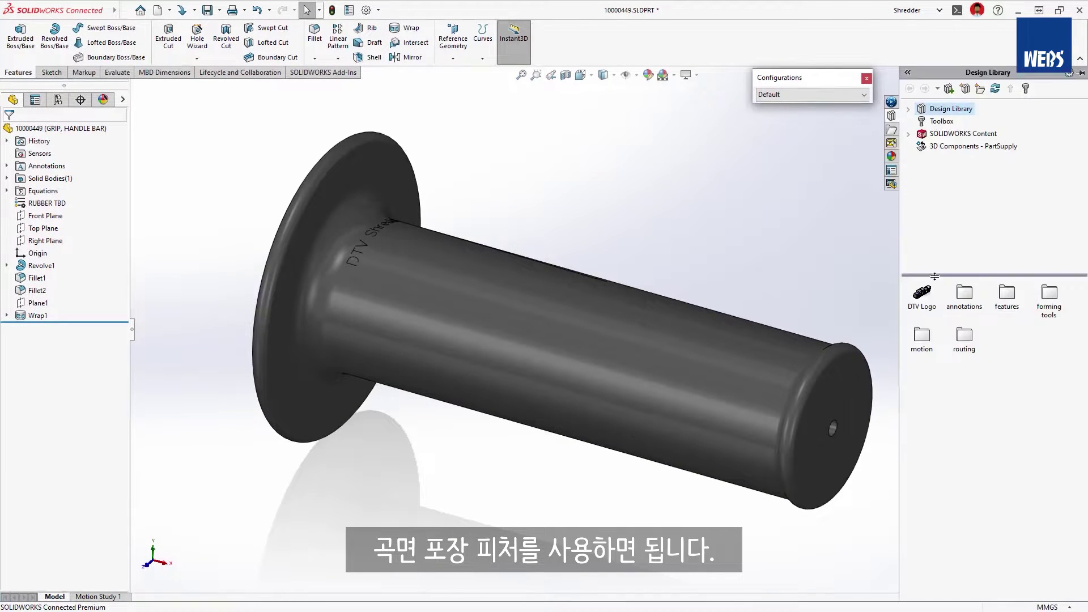
left_click_drag(922, 293, 831, 393)
left_click(818, 406)
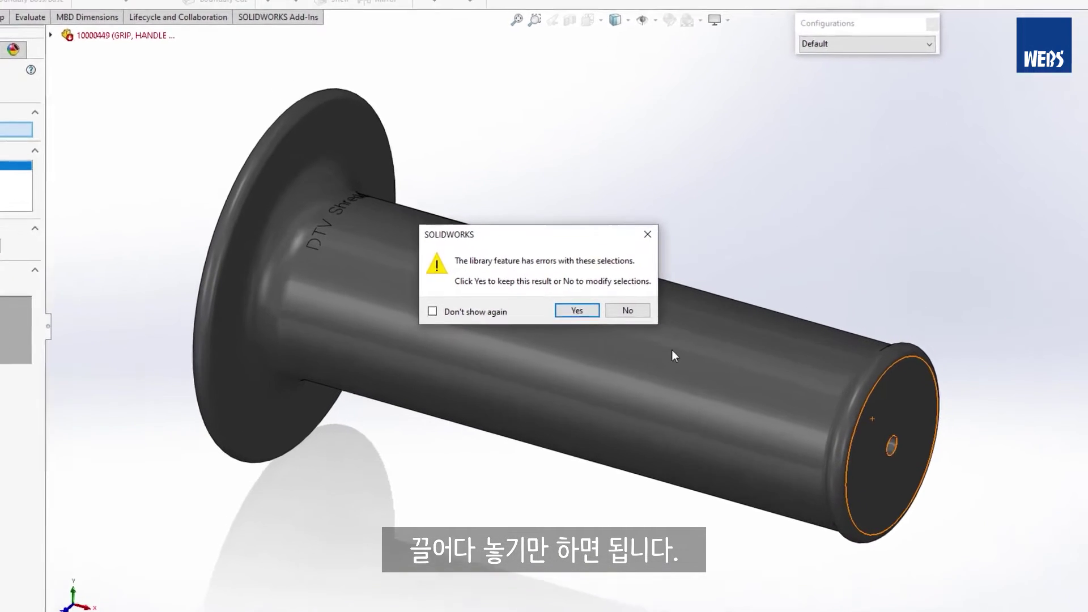
left_click(597, 311)
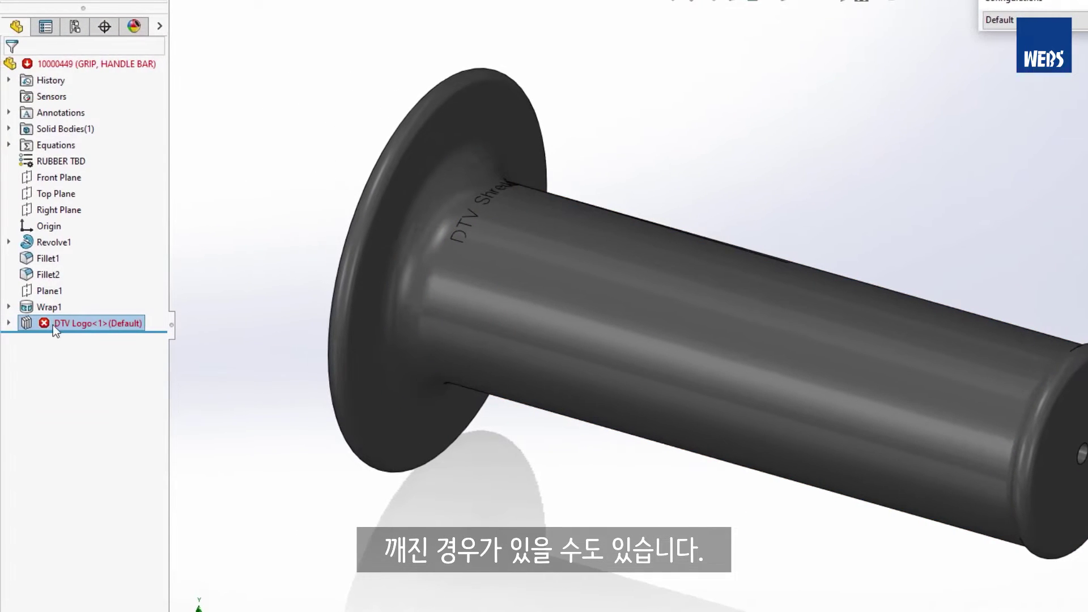
Step: Open the sketch of the logo's failing Cut-Extrude1 for editing
left_click(9, 323)
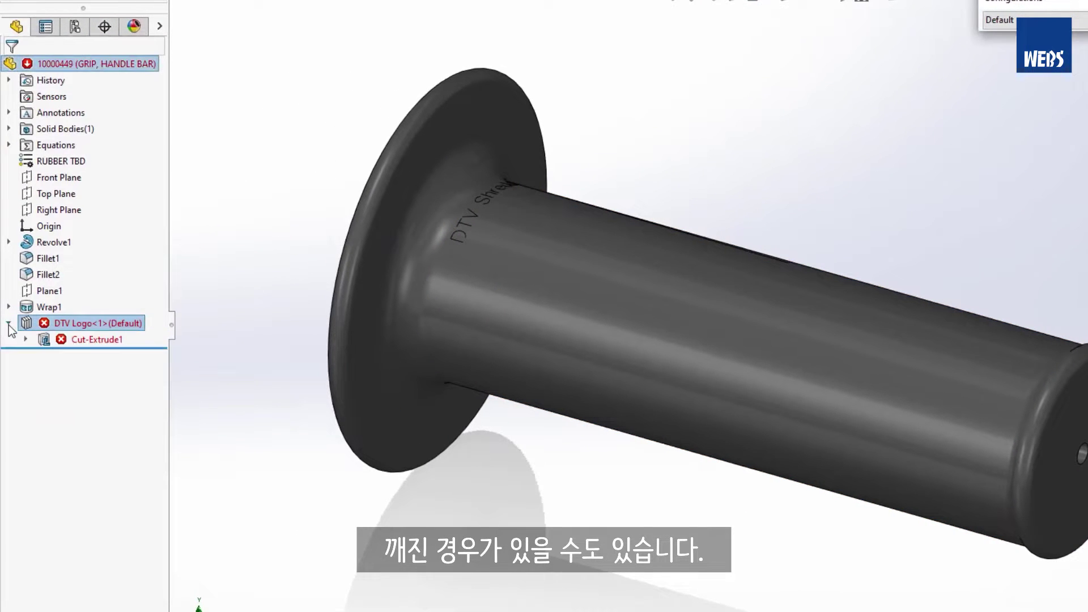
left_click(75, 339)
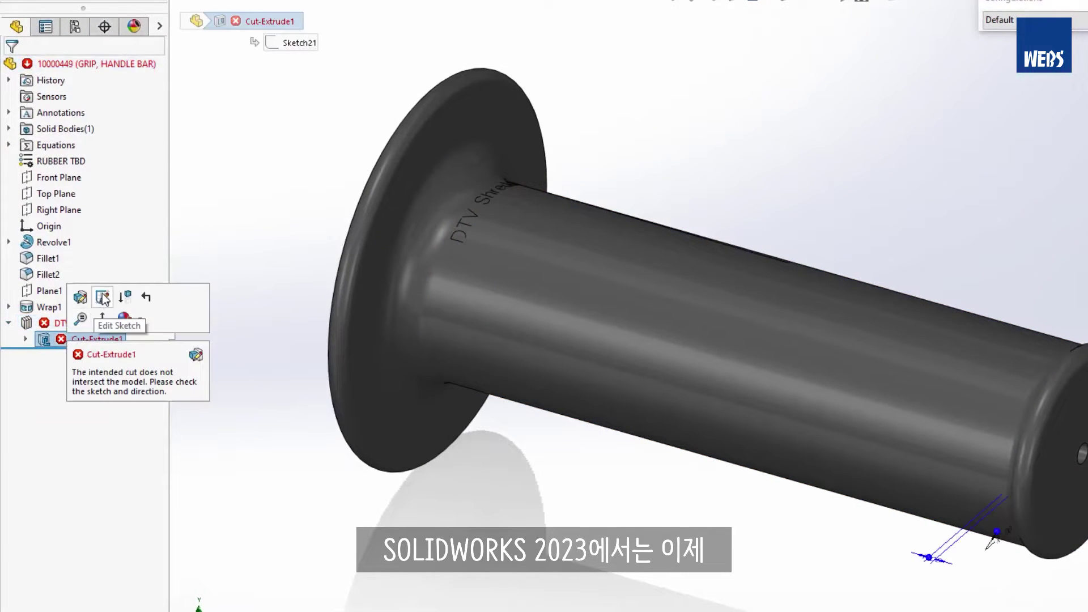
left_click(102, 295)
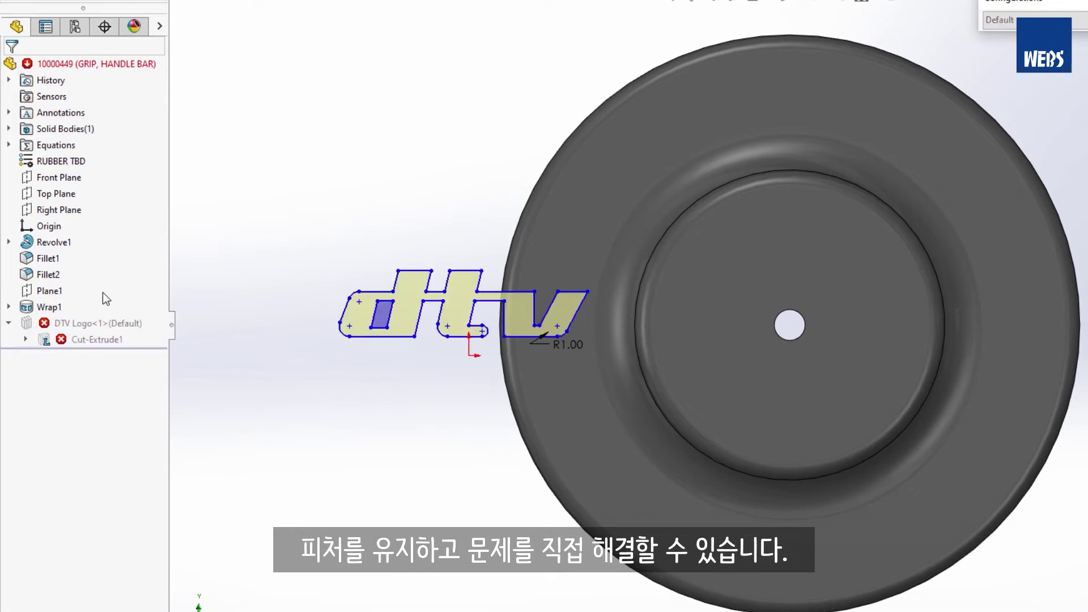
Step: Move all dtv logo sketch entities onto the grip's end face centre and rebuild
left_click_drag(278, 238, 617, 373)
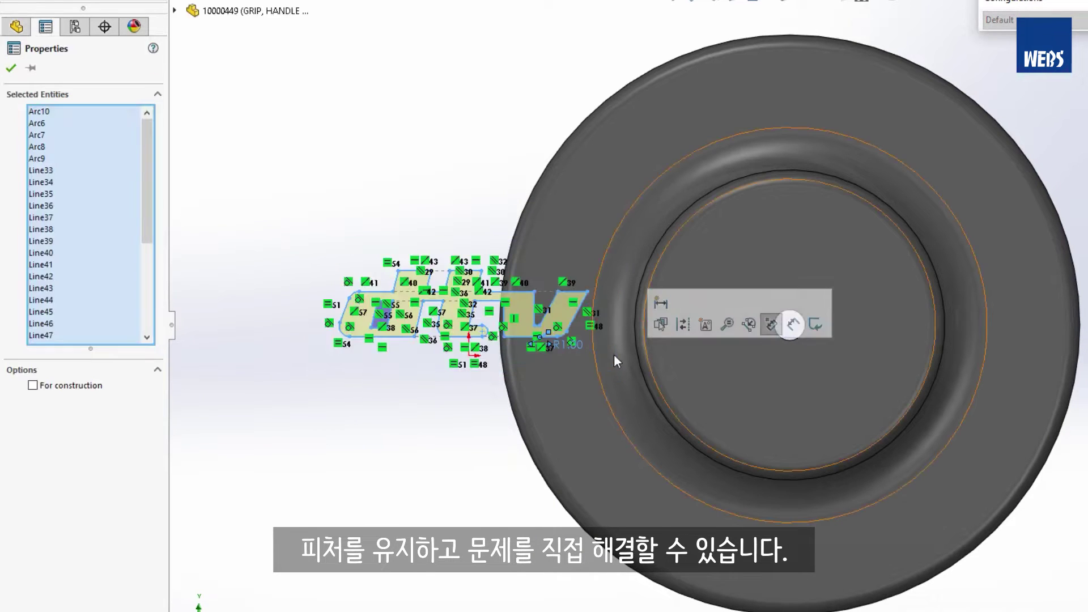
left_click_drag(589, 300, 848, 273)
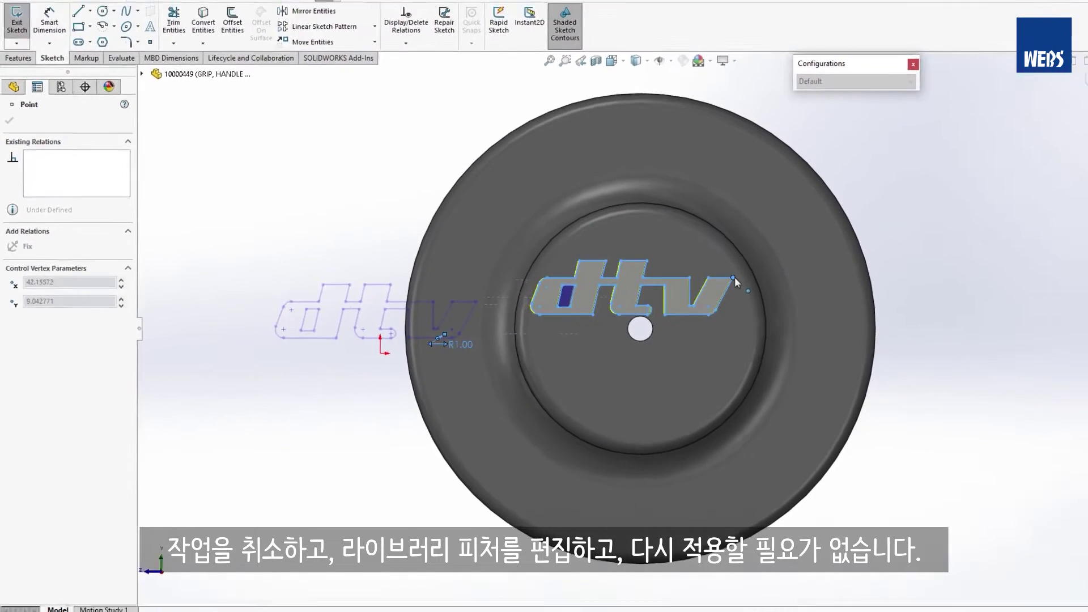
left_click_drag(735, 277, 698, 281)
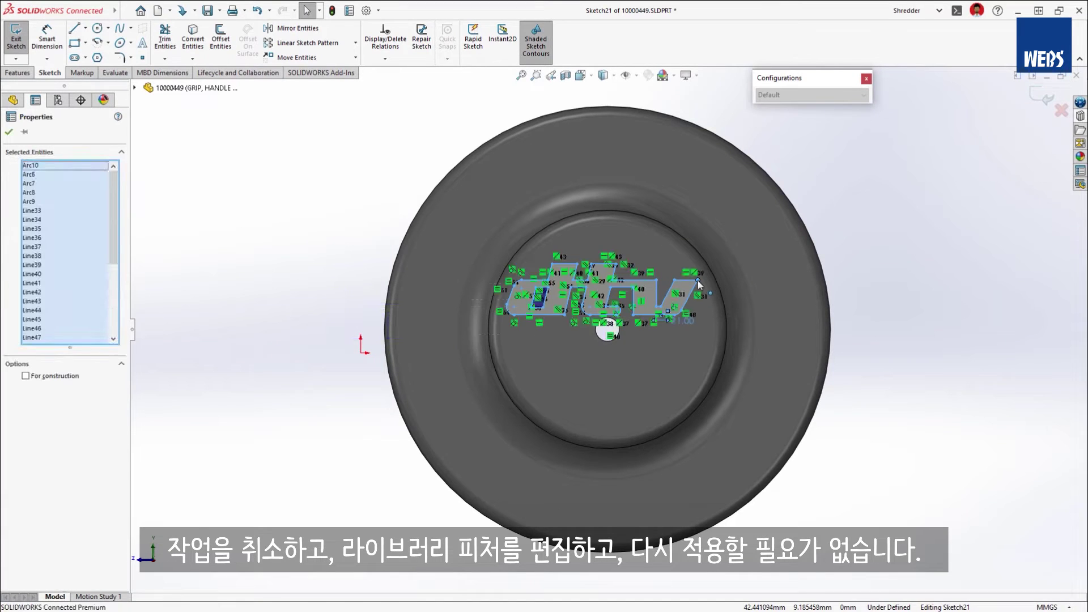
key("ctrl+b")
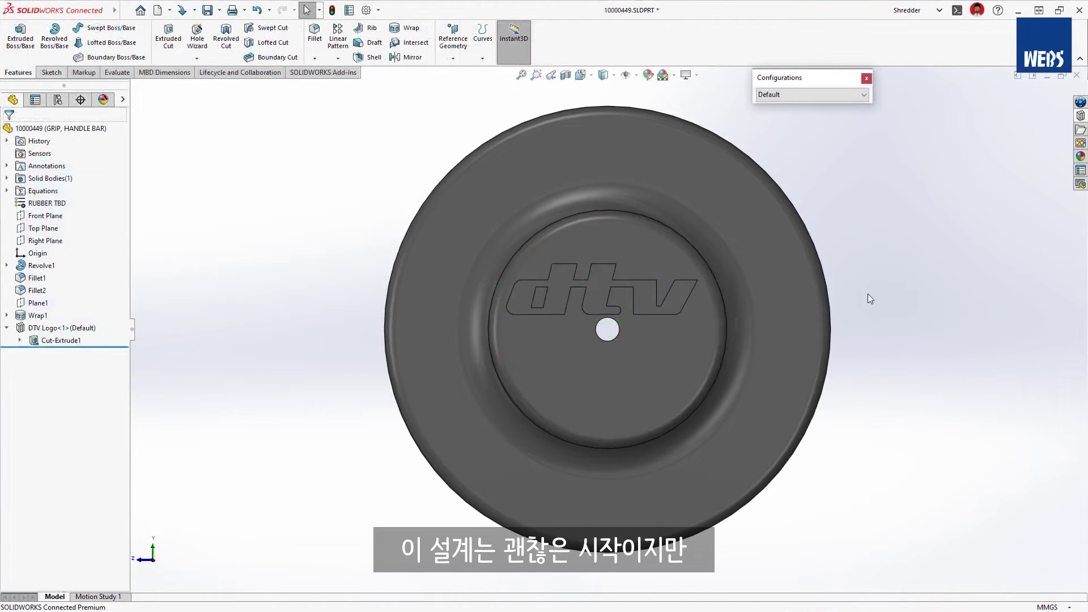
Step: Sketch an ellipse on Plane1 above the grip
right_click_drag(872, 296, 948, 247)
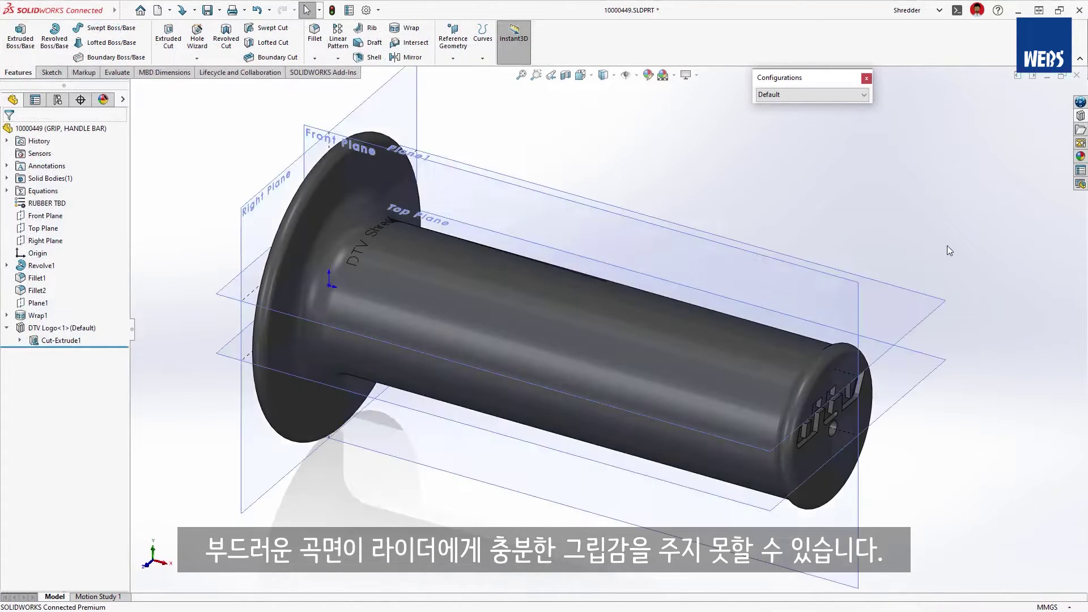
left_click(447, 161)
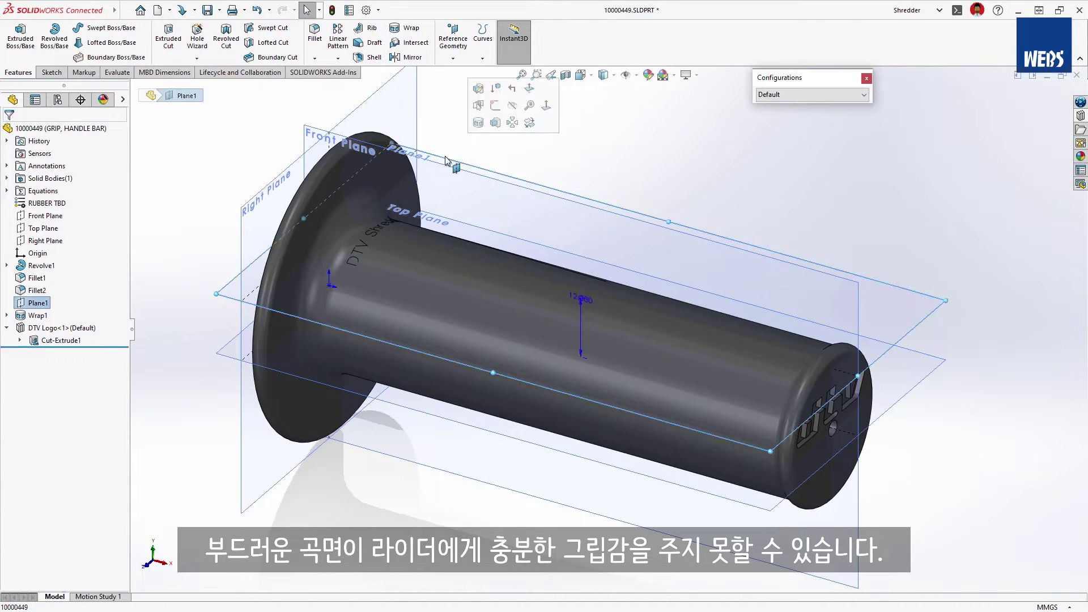
left_click(497, 123)
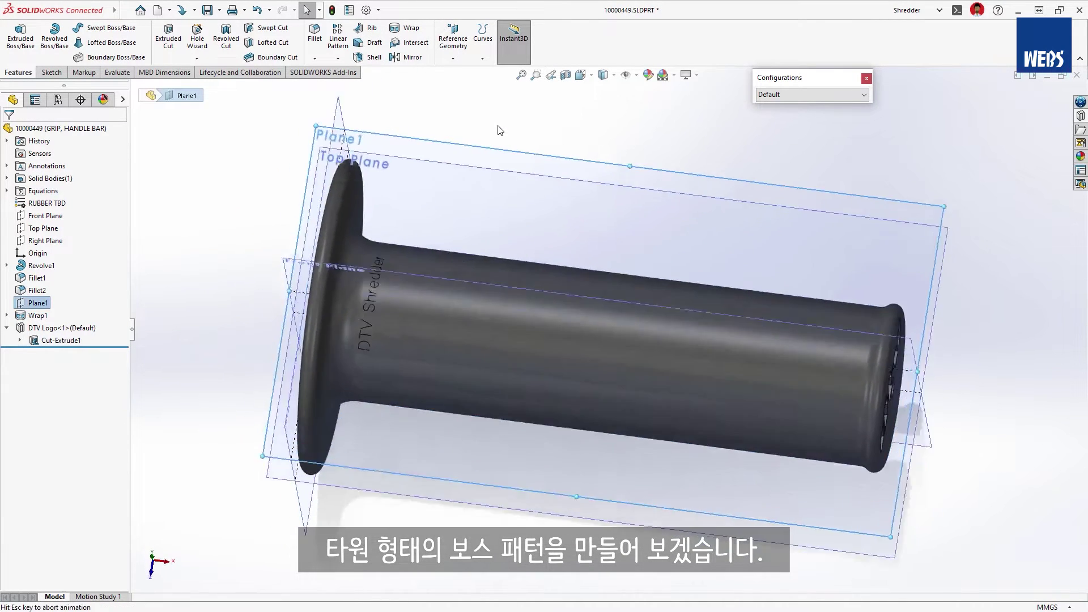
left_click(500, 131)
key("s")
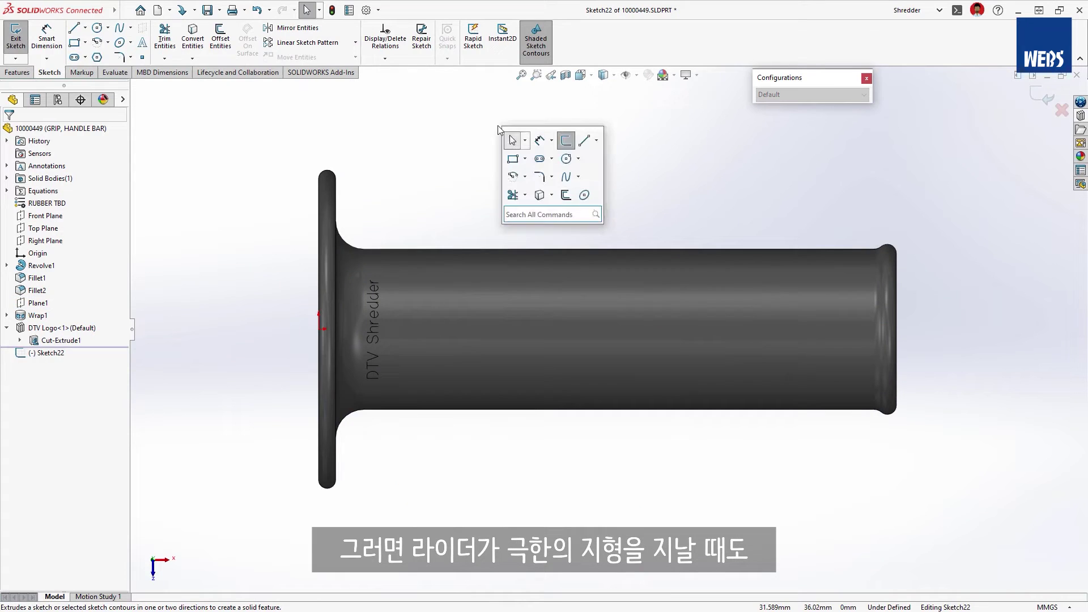
left_click(590, 199)
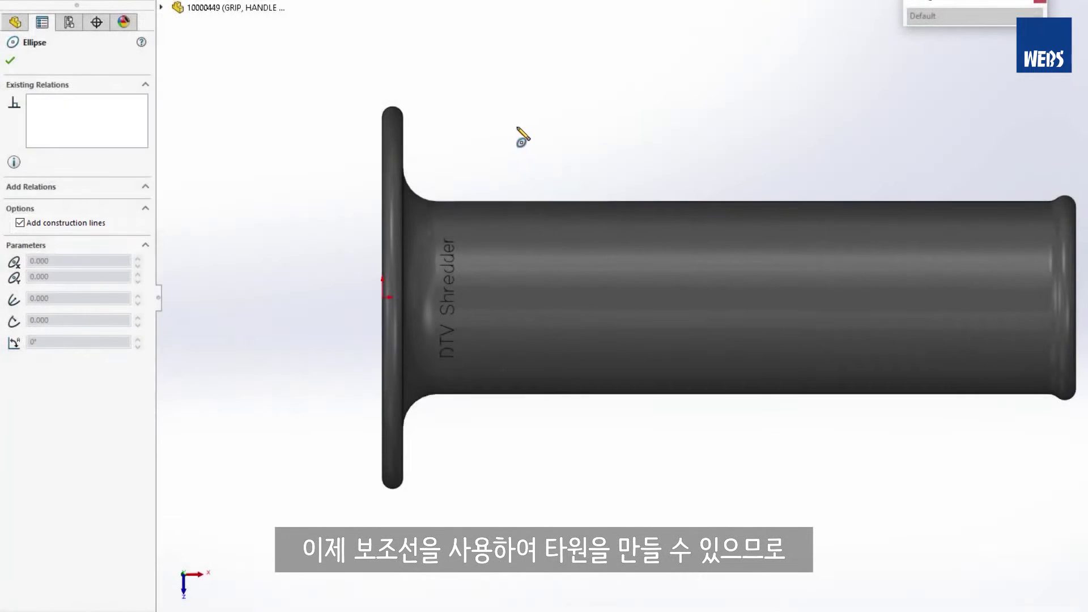
left_click(517, 127)
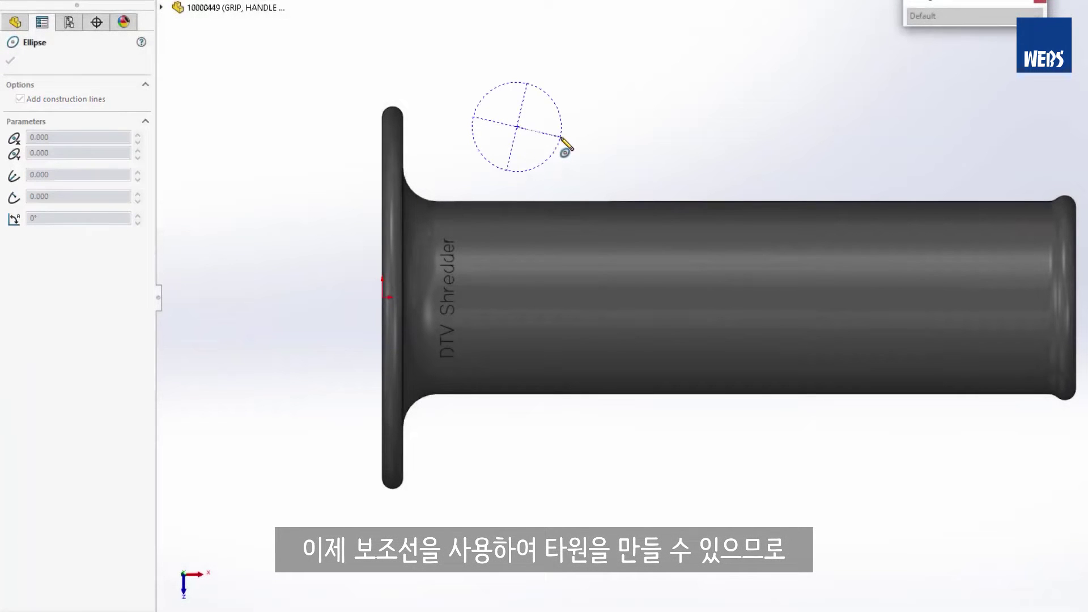
left_click(562, 137)
left_click(552, 160)
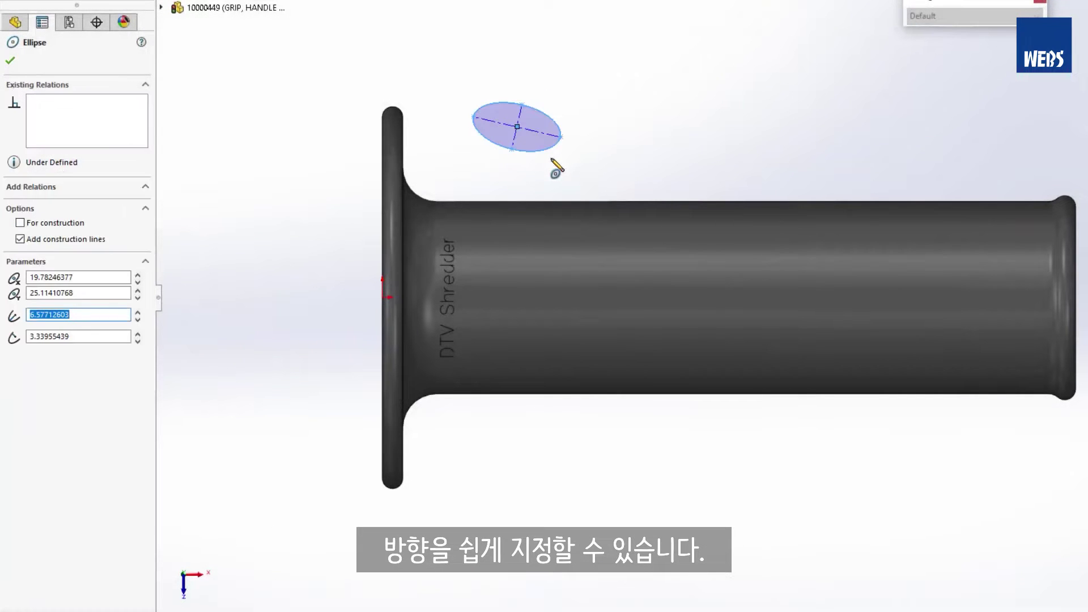
key("Escape")
Step: Make the ellipse's major axis coincident with the part origin
left_click(517, 136)
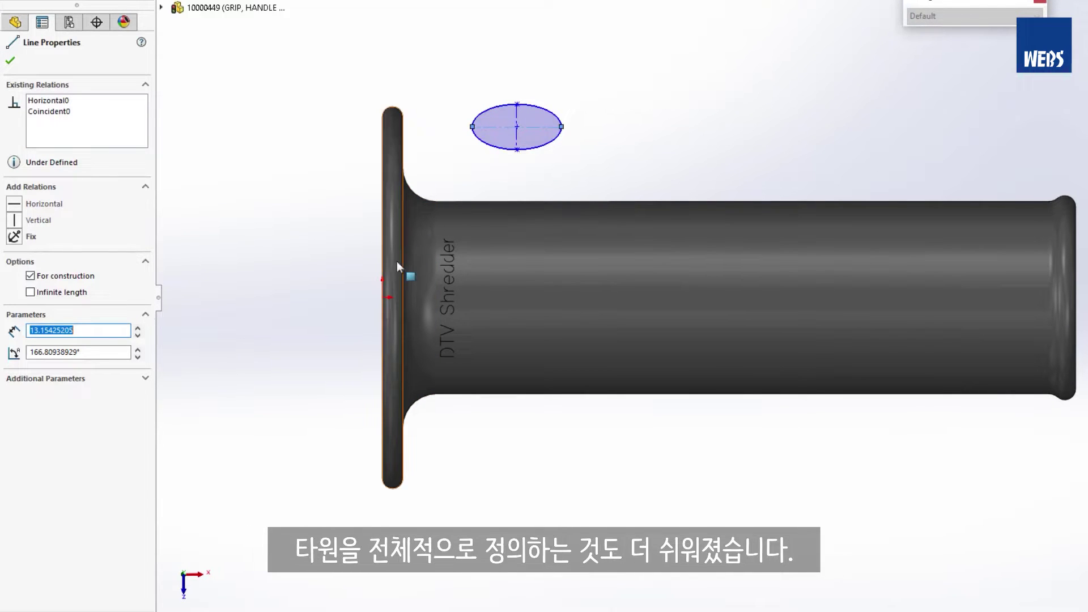
left_click(381, 294, "ctrl")
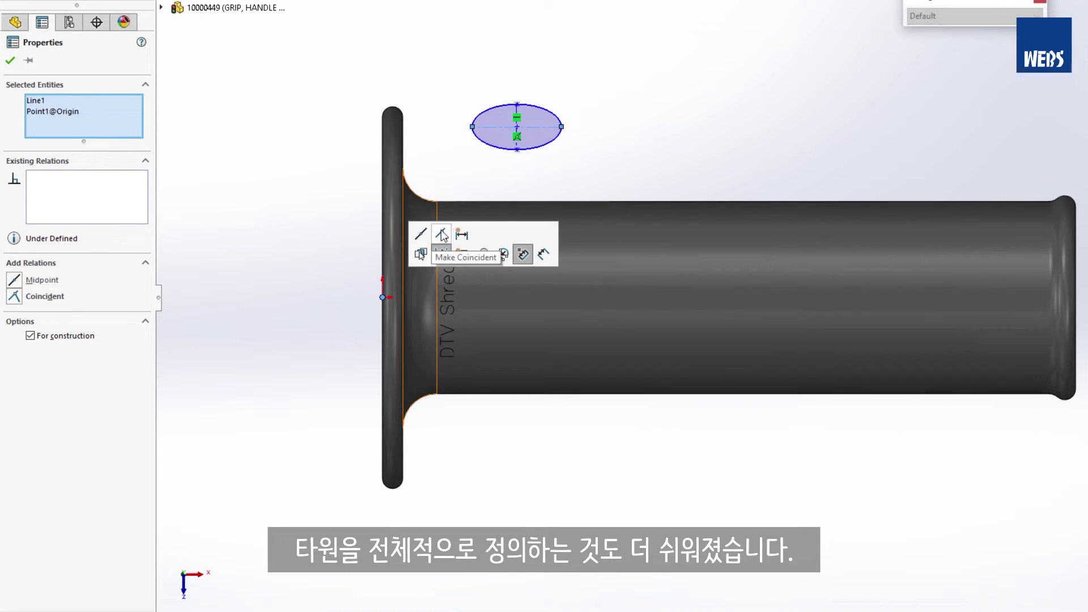
left_click(441, 232)
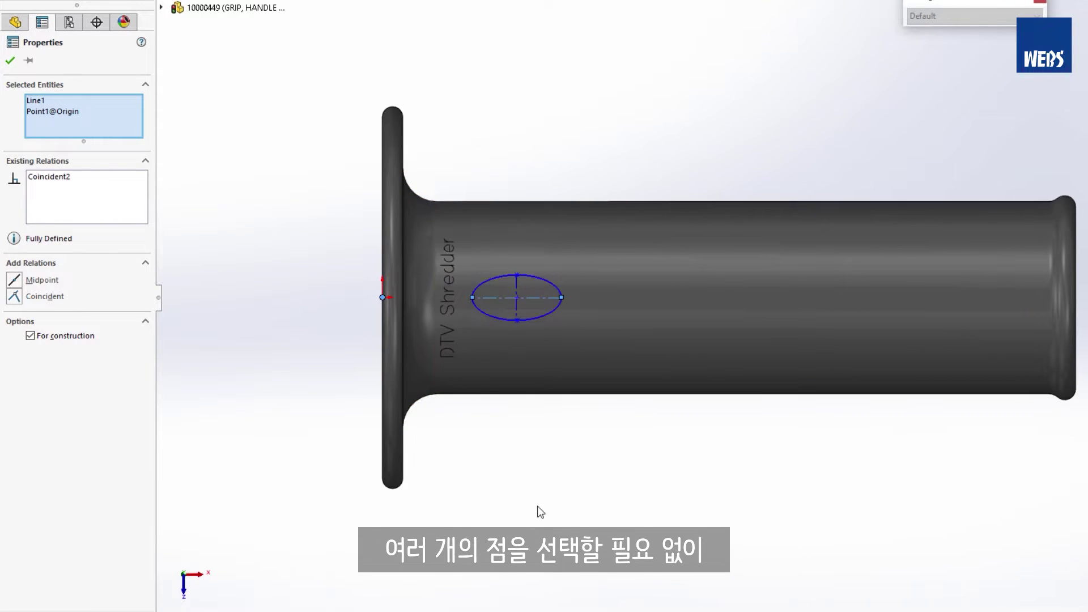
left_click(543, 431)
Step: Dimension the major axis as =length and confirm the 15° circular pattern
left_click(539, 298)
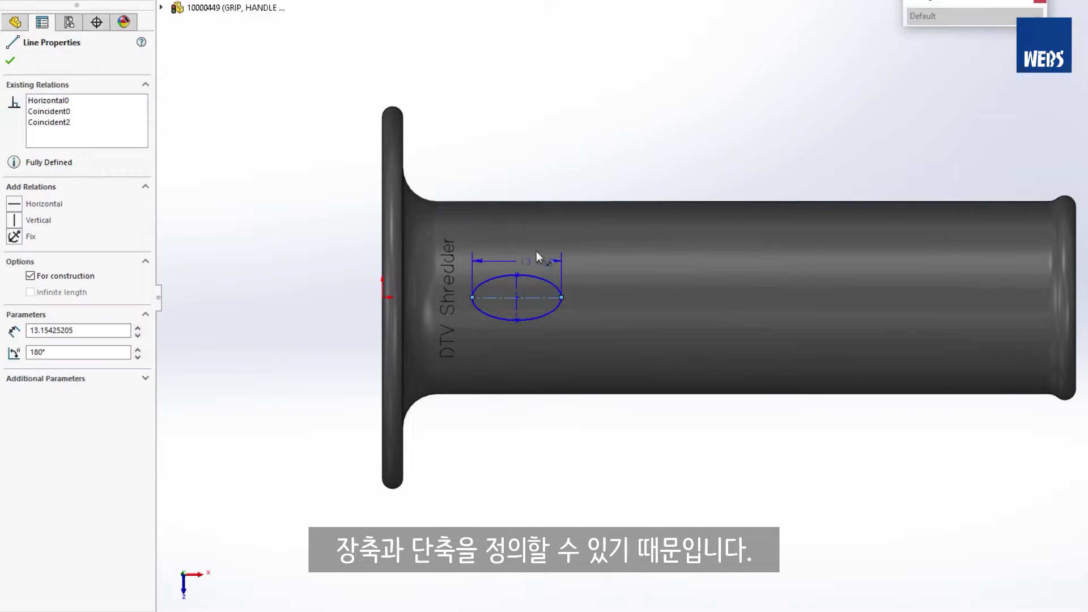
left_click(523, 172)
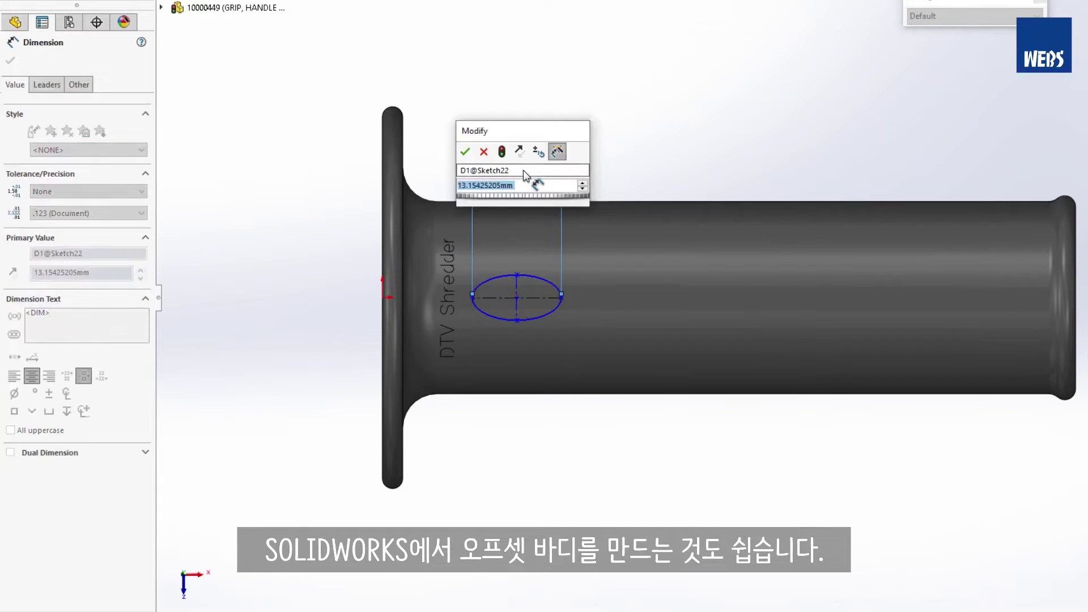
type("=")
mouse_move(493, 199)
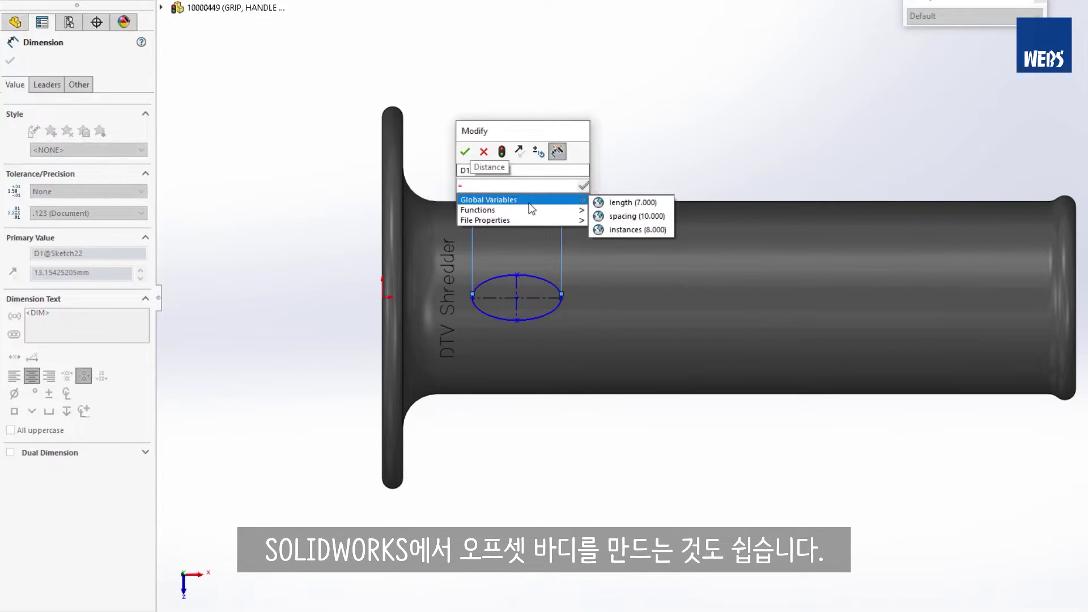
left_click(607, 203)
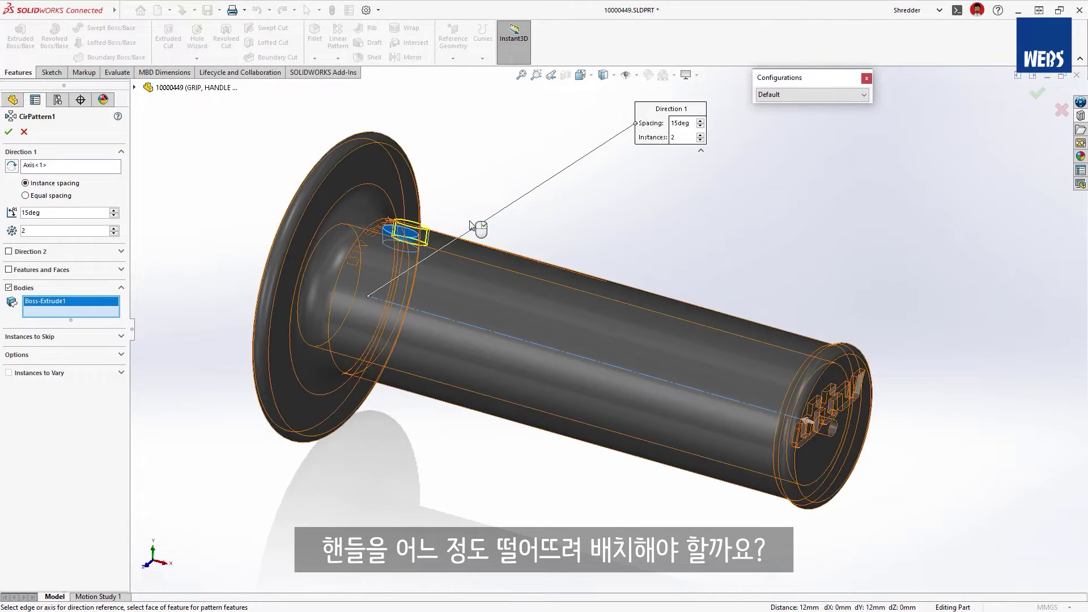
right_click(577, 202)
left_click(597, 307)
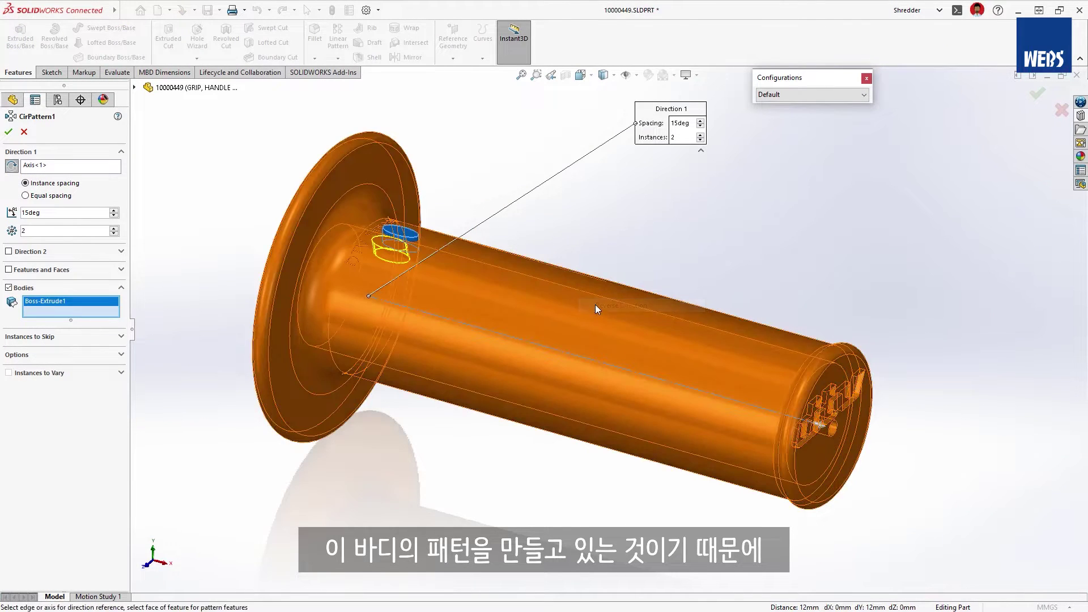
Step: Move the CirPattern1 body along X by ="spacing"/2 with Move/Copy Body
left_click(390, 250)
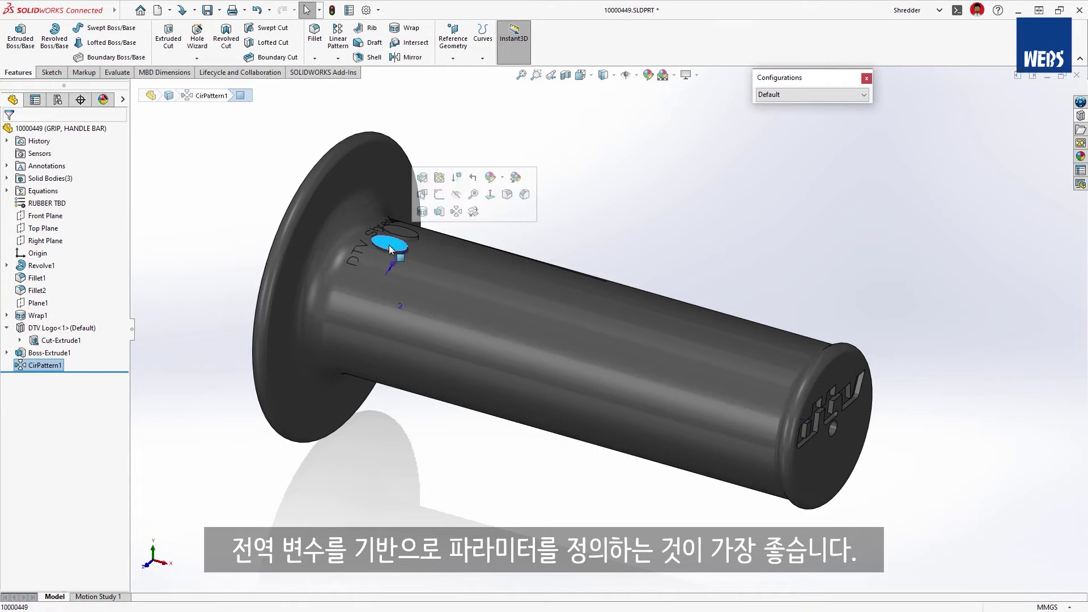
left_click(479, 220)
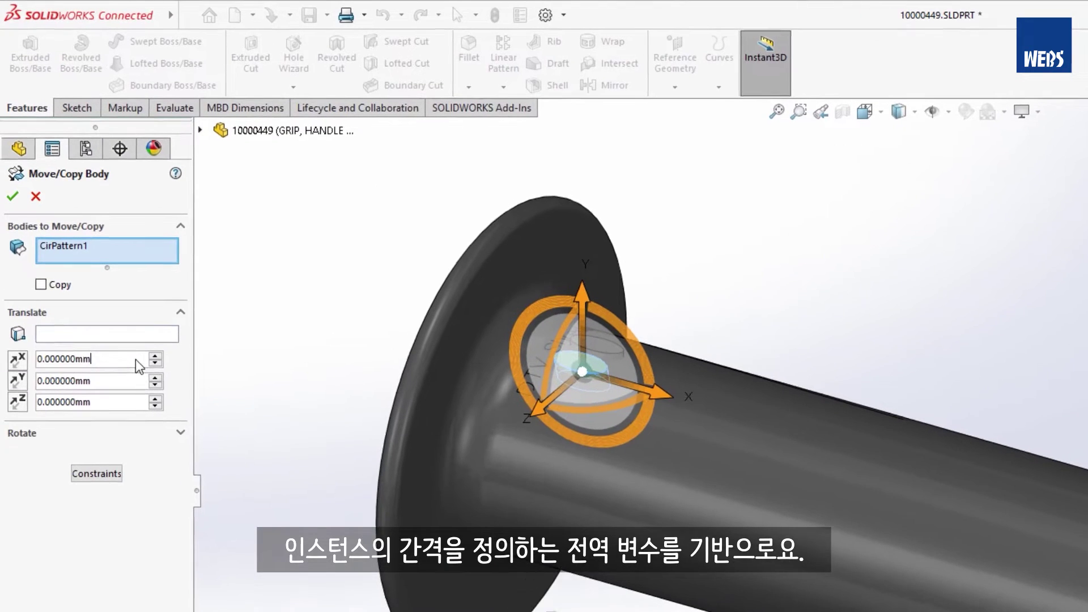
left_click(92, 241)
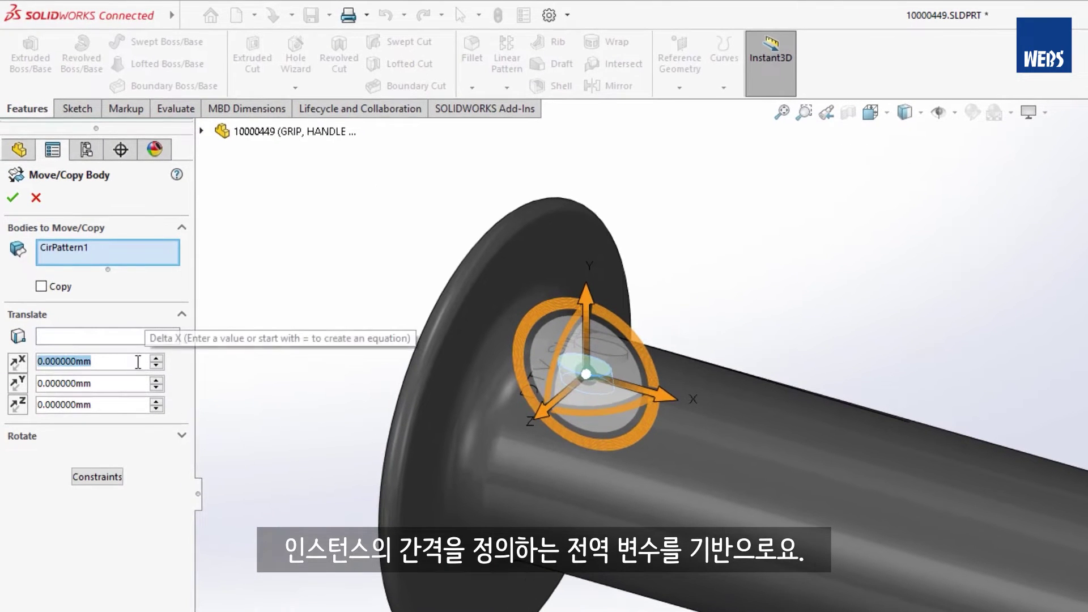
type("=")
mouse_move(85, 379)
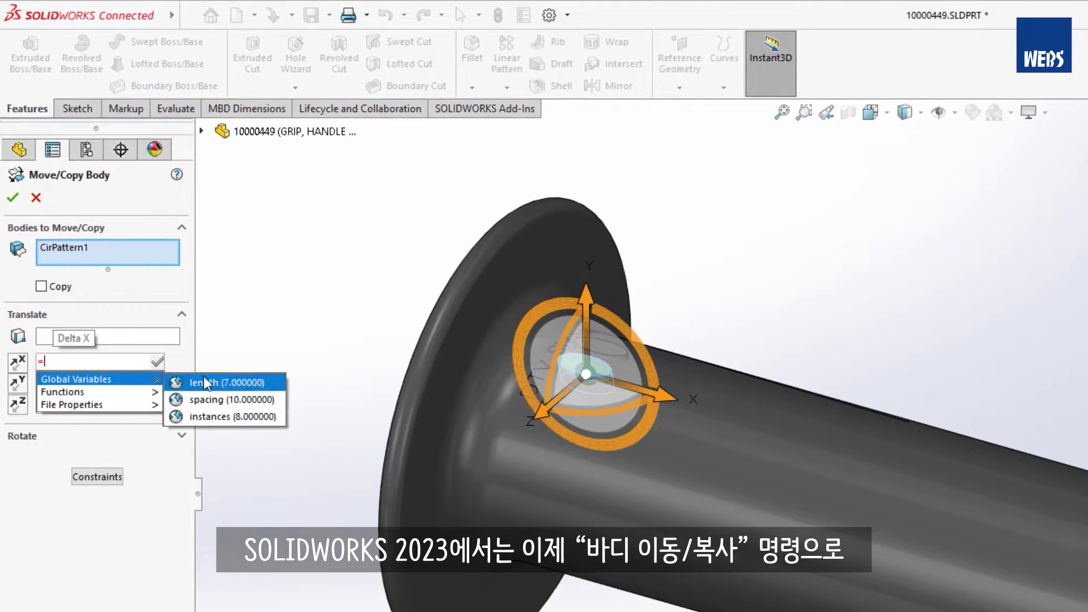
left_click(229, 400)
type("/")
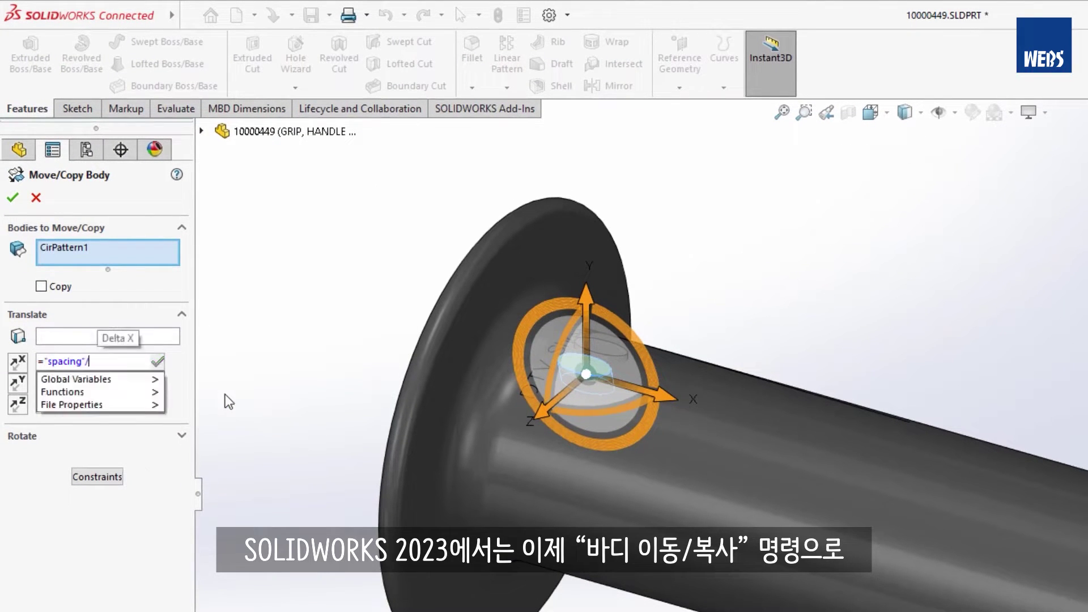
type("2")
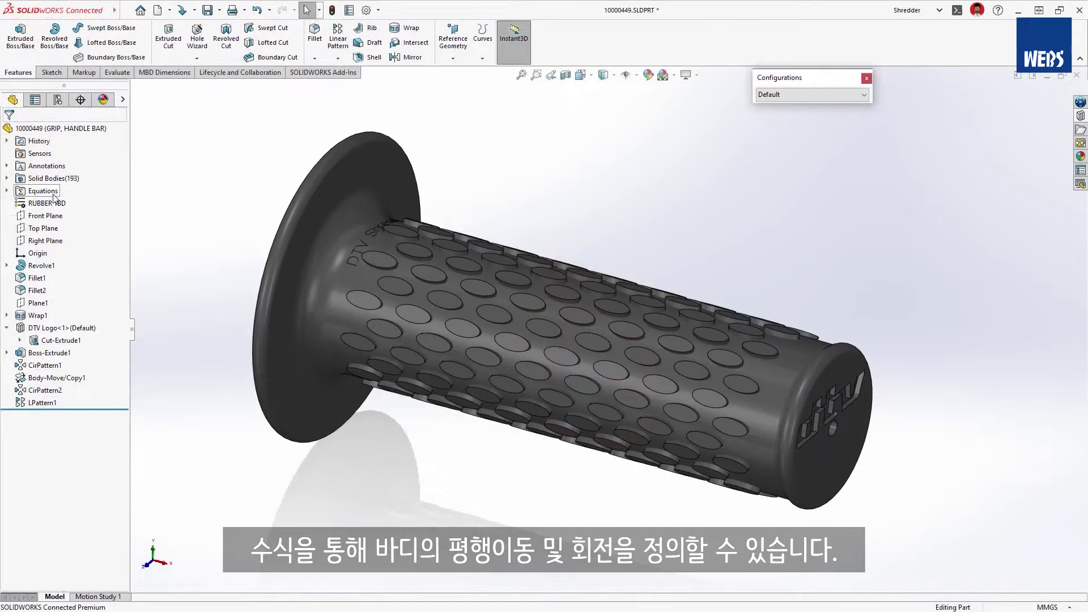
Step: Set global variables length 10, spacing 14 and instances 6 in the Equations manager
right_click(55, 196)
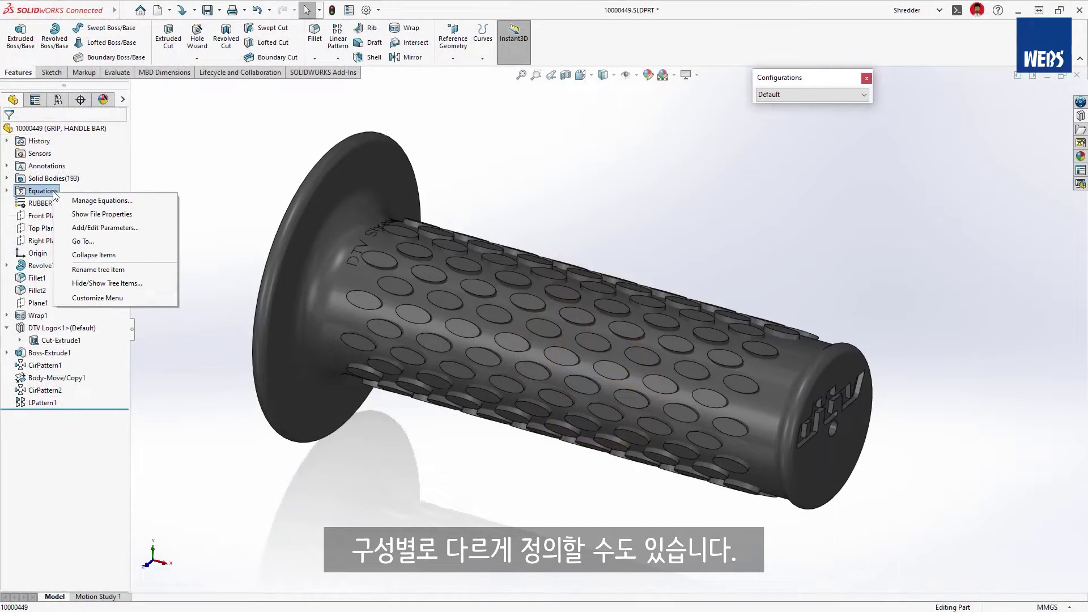
left_click(145, 203)
type("= 10")
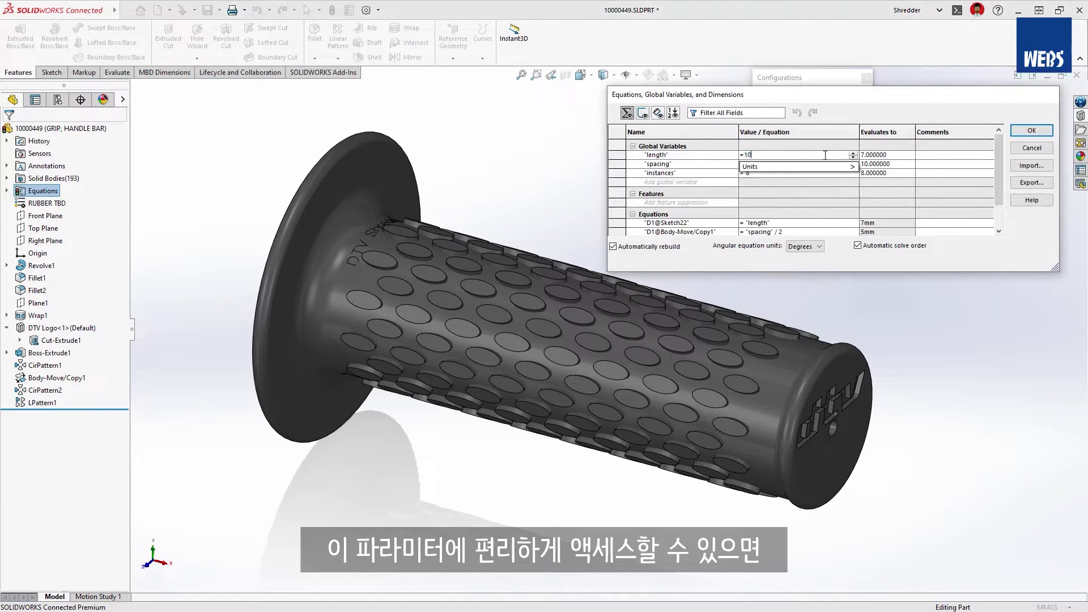
key("Tab")
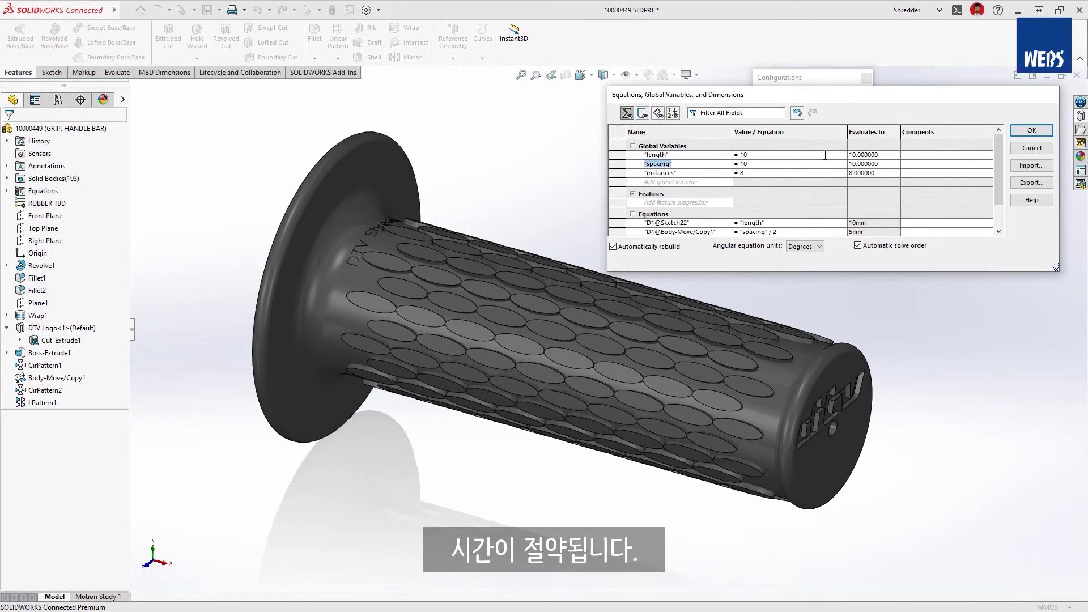
type("14")
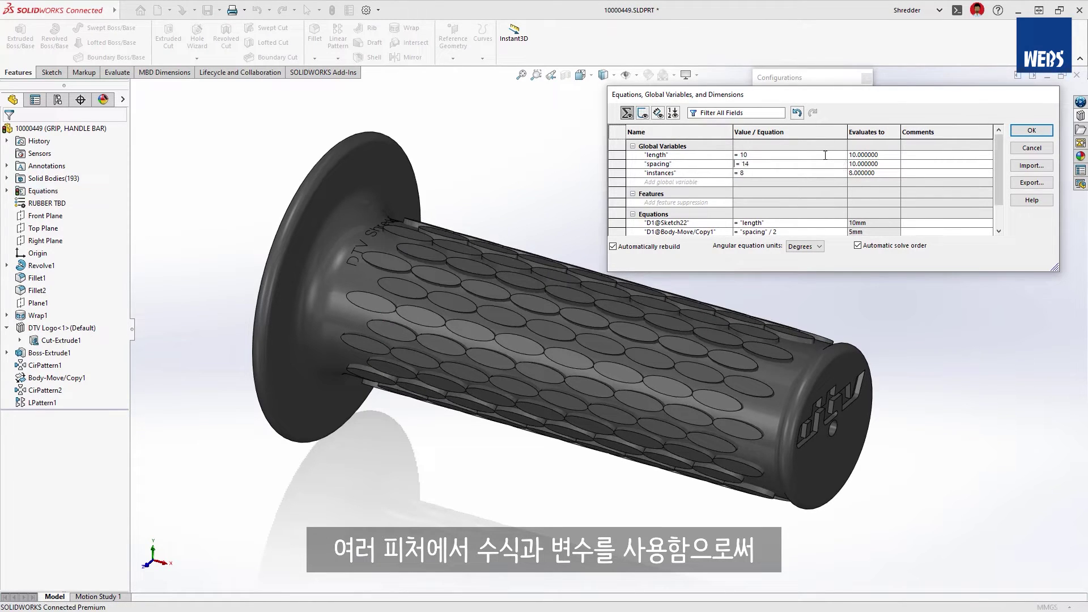
key("Tab")
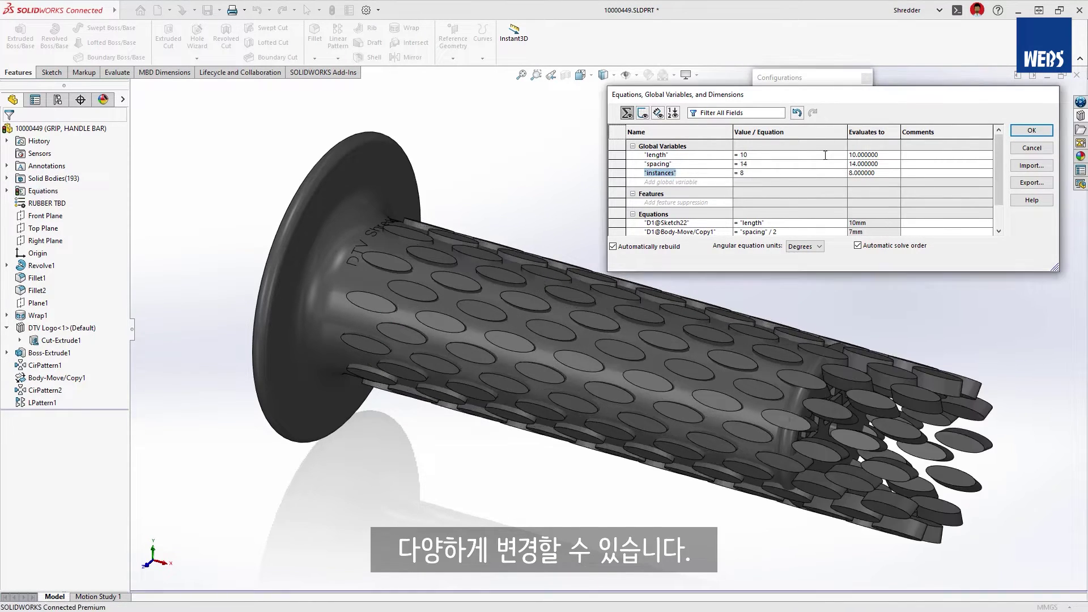
type("6")
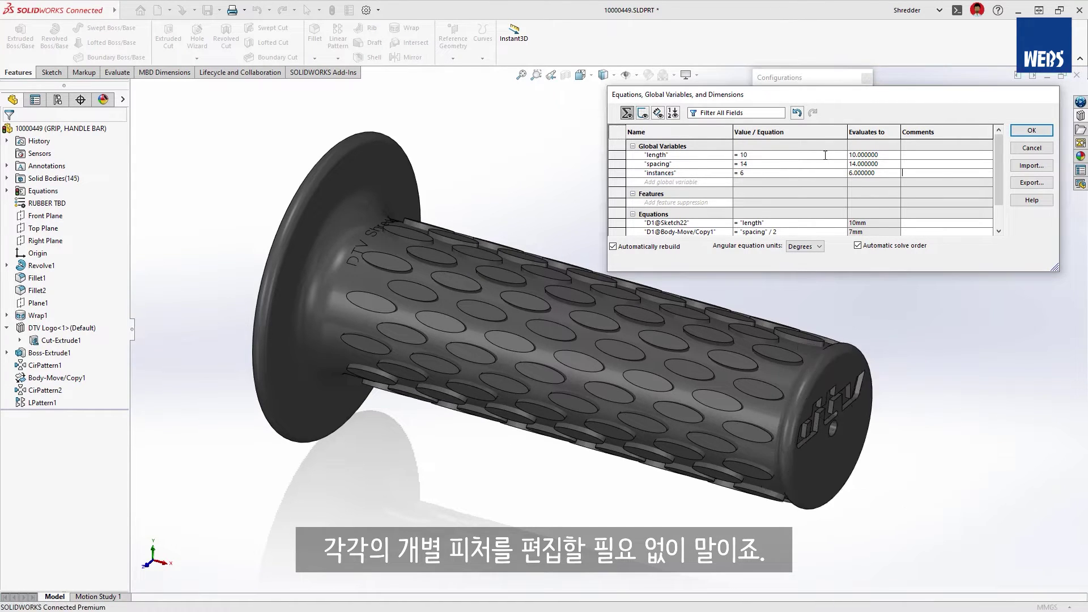
left_click(1025, 132)
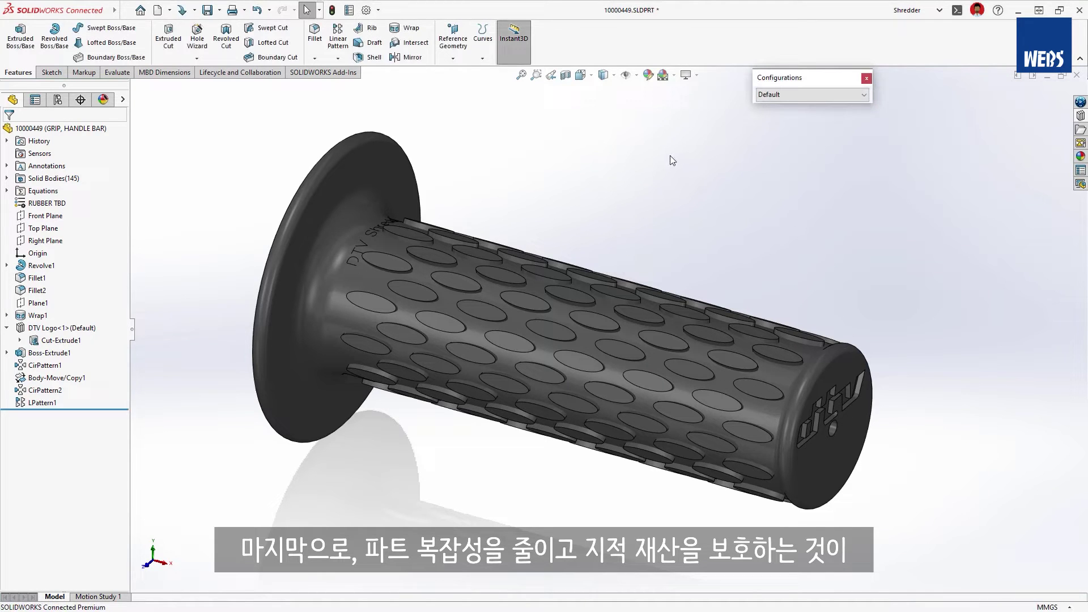
Step: Start Defeature and keep all the hole faces
key("s")
left_click(759, 191)
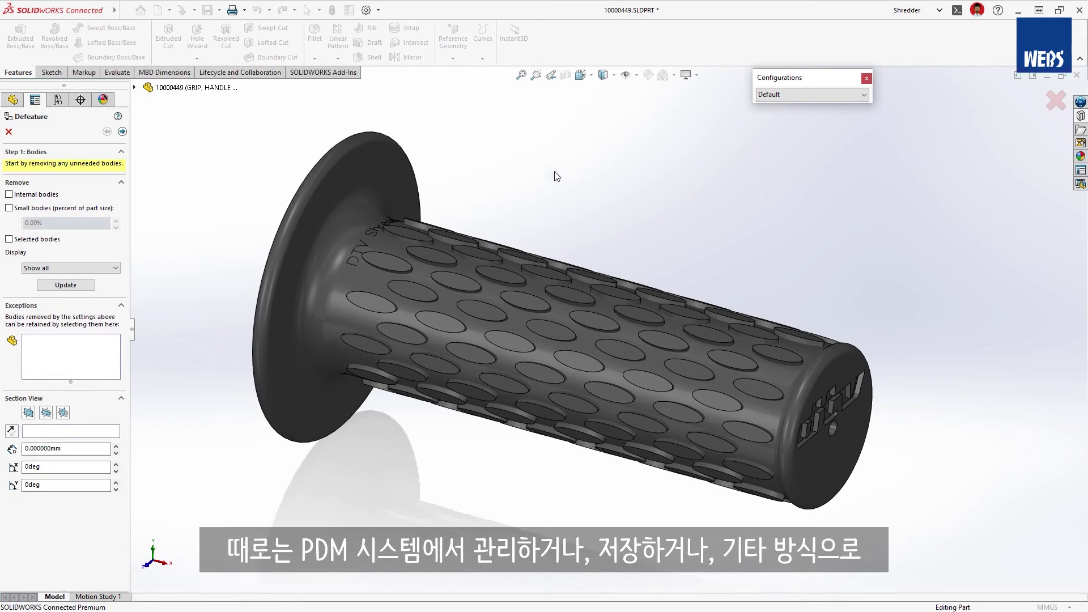
left_click(122, 132)
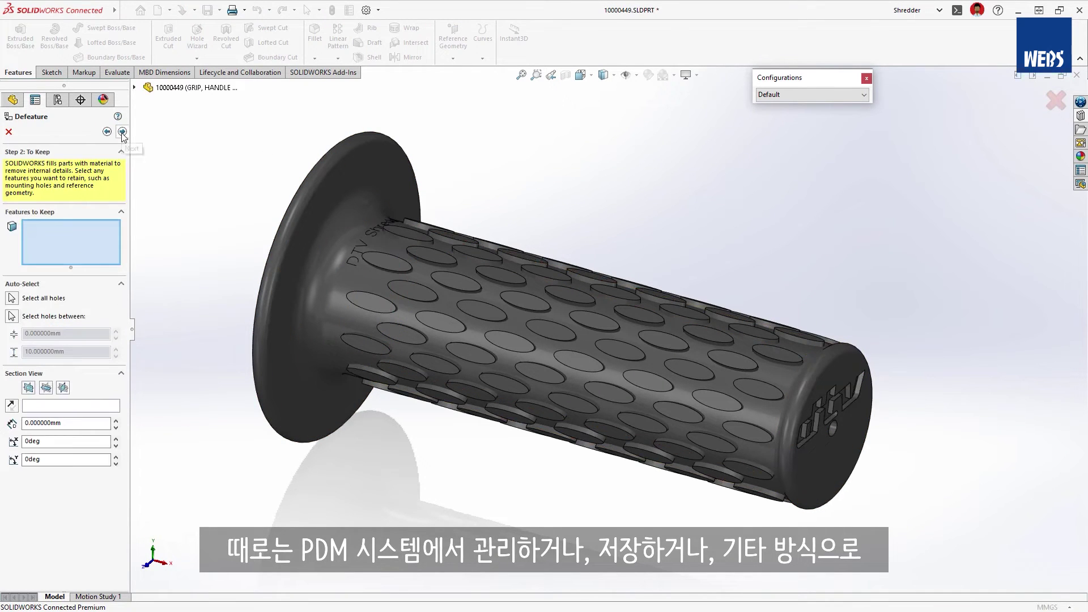
left_click(11, 298)
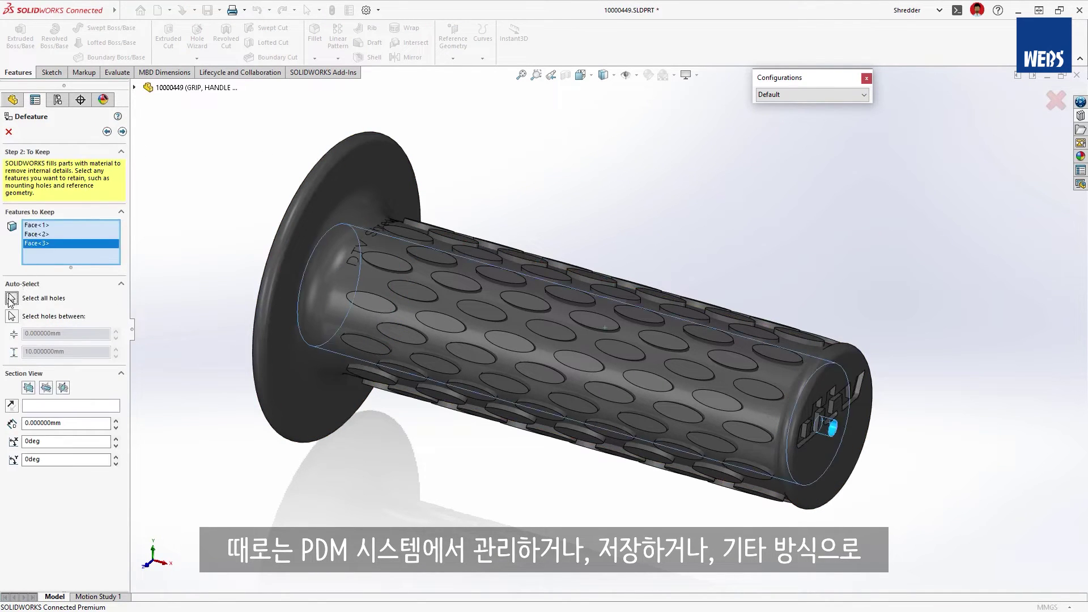
left_click(123, 132)
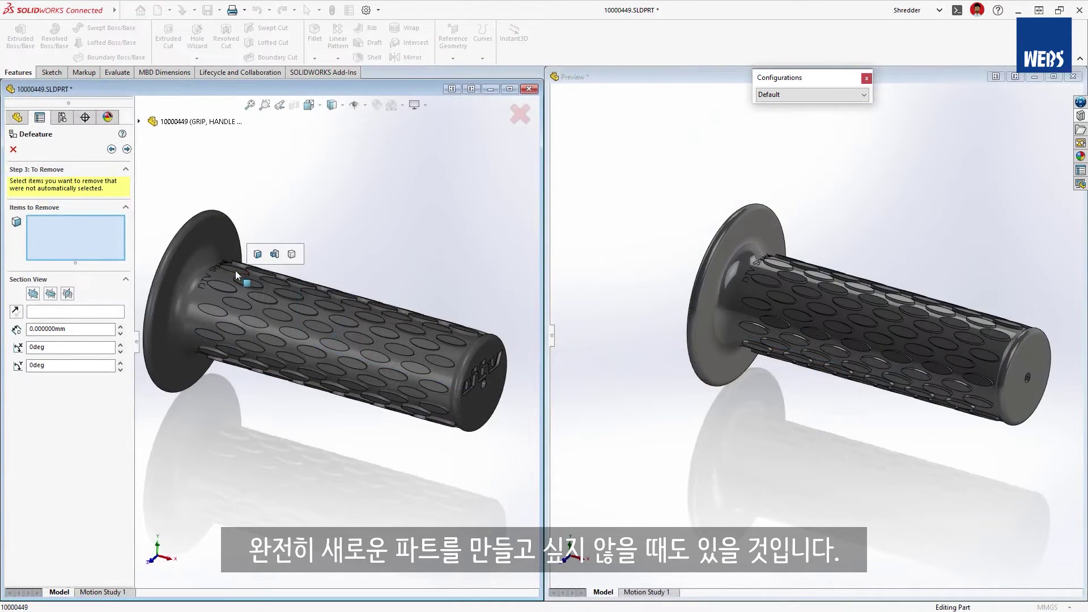
Step: Remove the boss pattern features and Wrap1, outputting to a new configuration
left_click(276, 254)
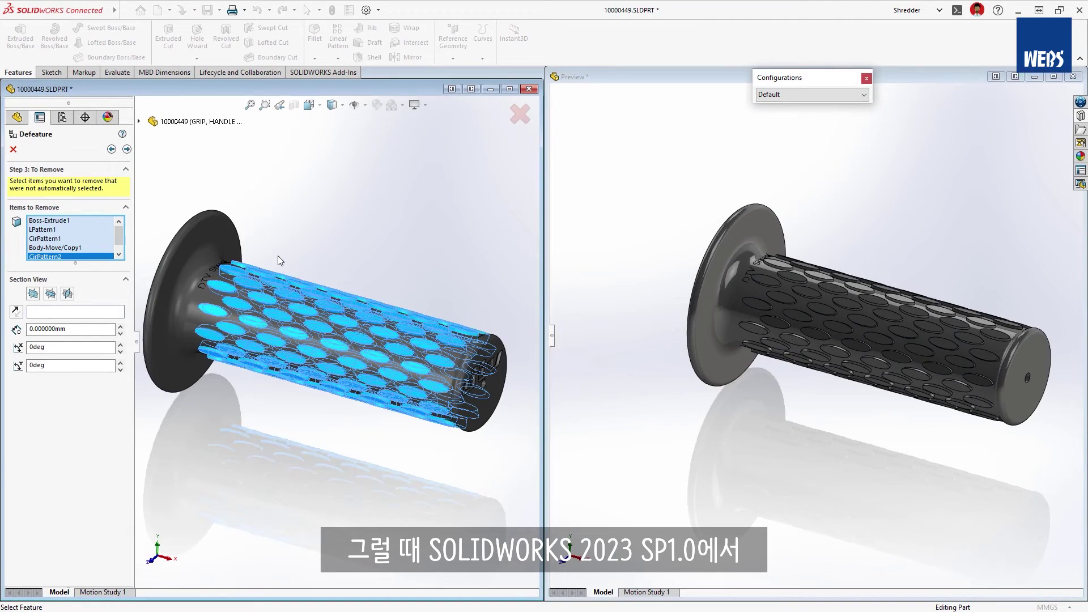
left_click(140, 121)
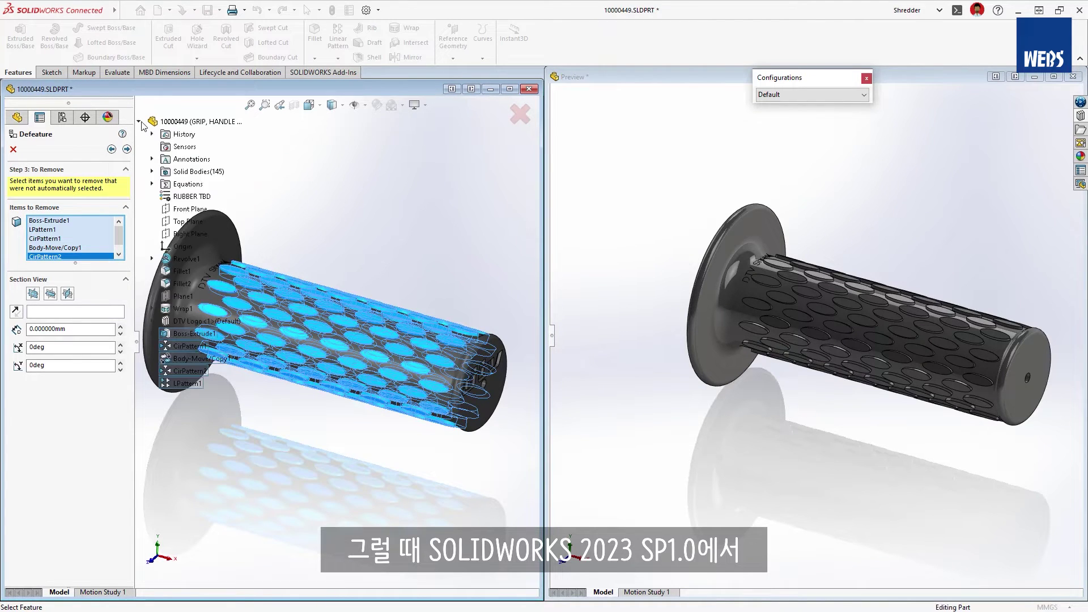
left_click(183, 309)
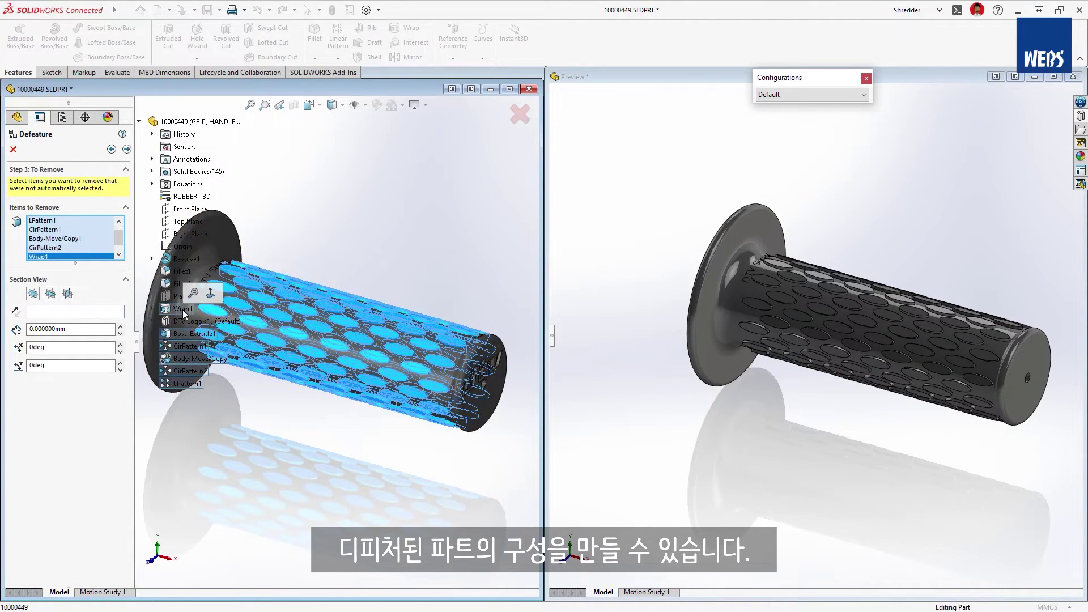
left_click(127, 149)
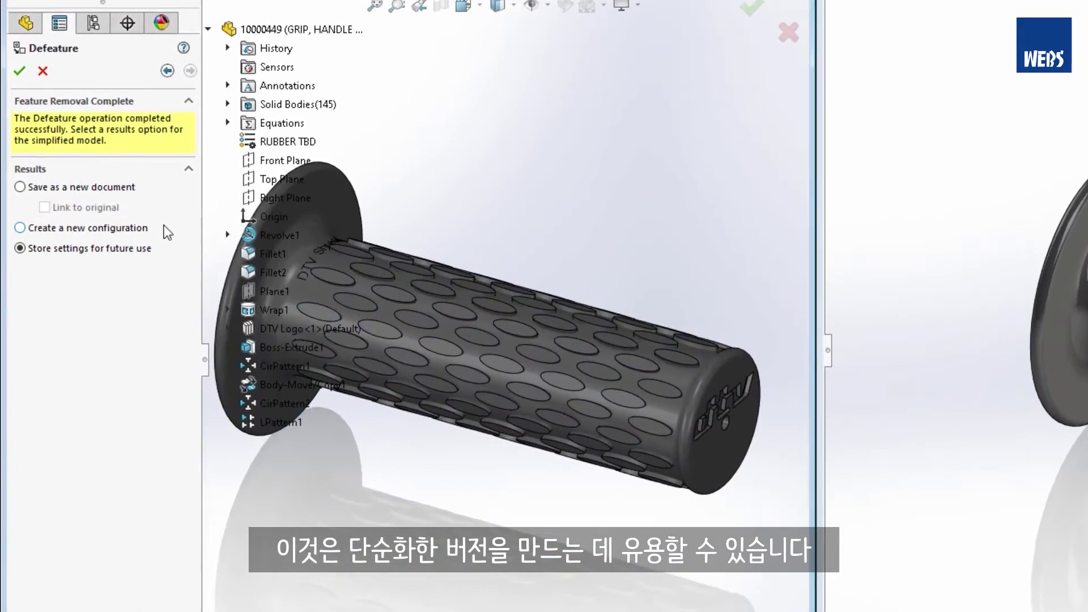
left_click(140, 238)
Step: Create Default_defeature, switch the part back to Default, and select the grip in the assembly
left_click(20, 71)
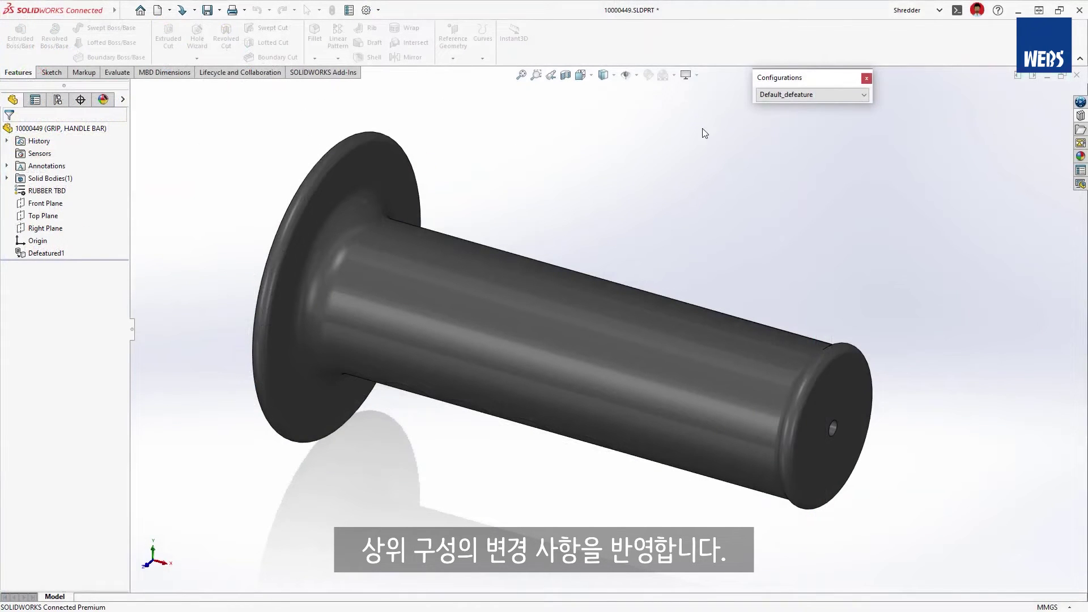
left_click(865, 95)
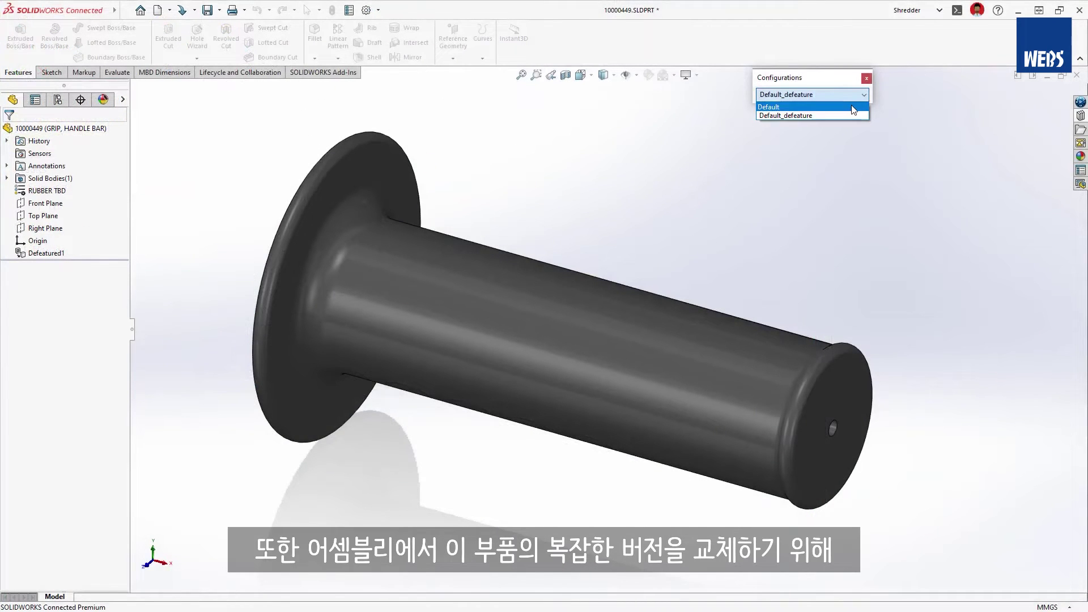
left_click(854, 107)
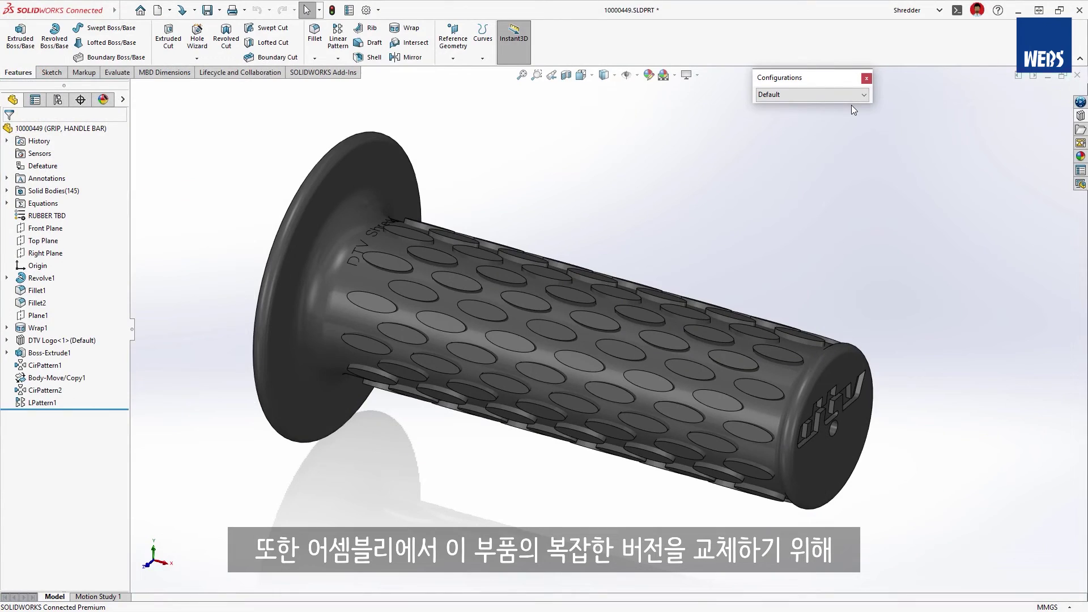
left_click(841, 368)
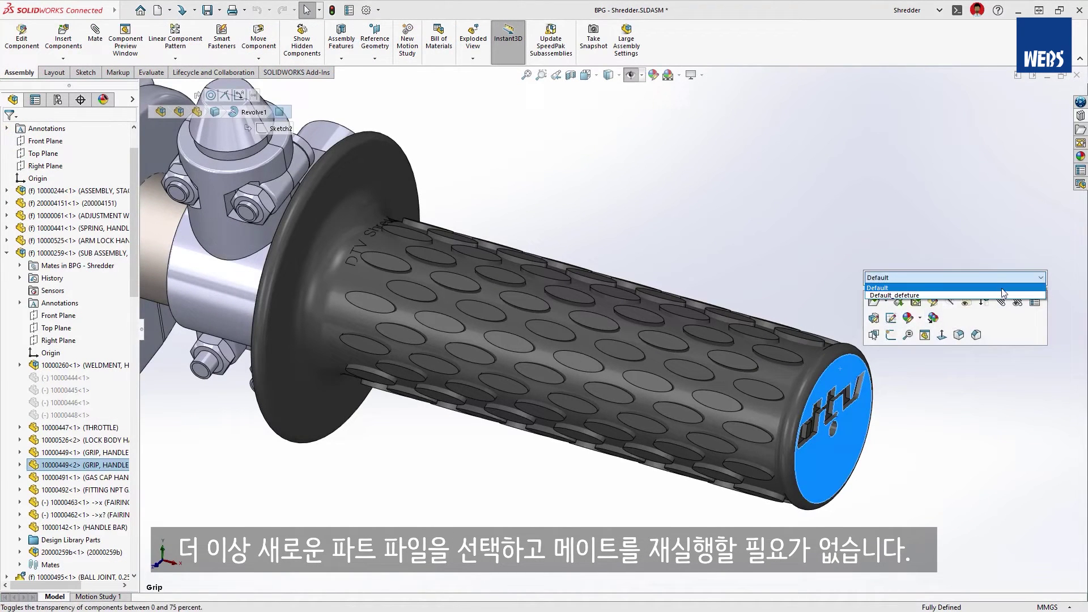
Step: Switch the assembly's grip to the Default_defeature configuration
left_click(998, 295)
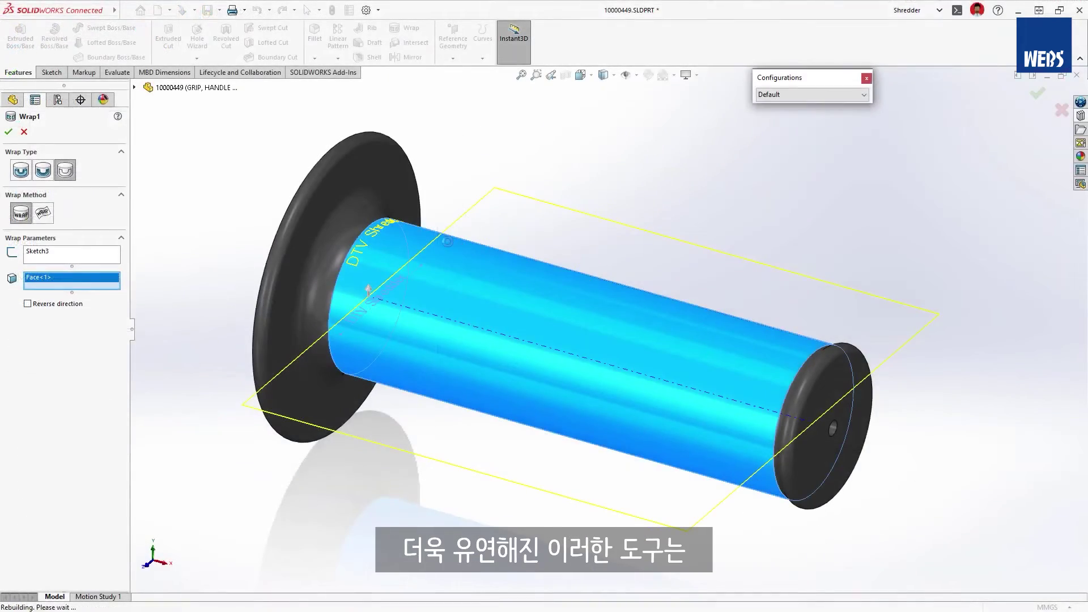
Step: Change the spacing global variable to 14 and rebuild the grip
type("4")
key("Return")
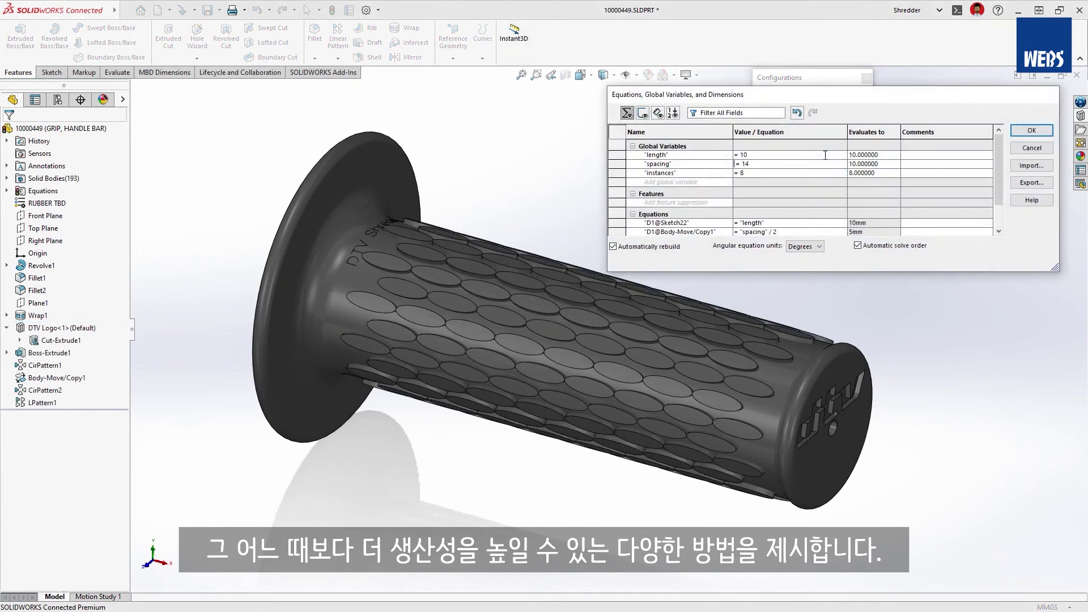
key("Tab")
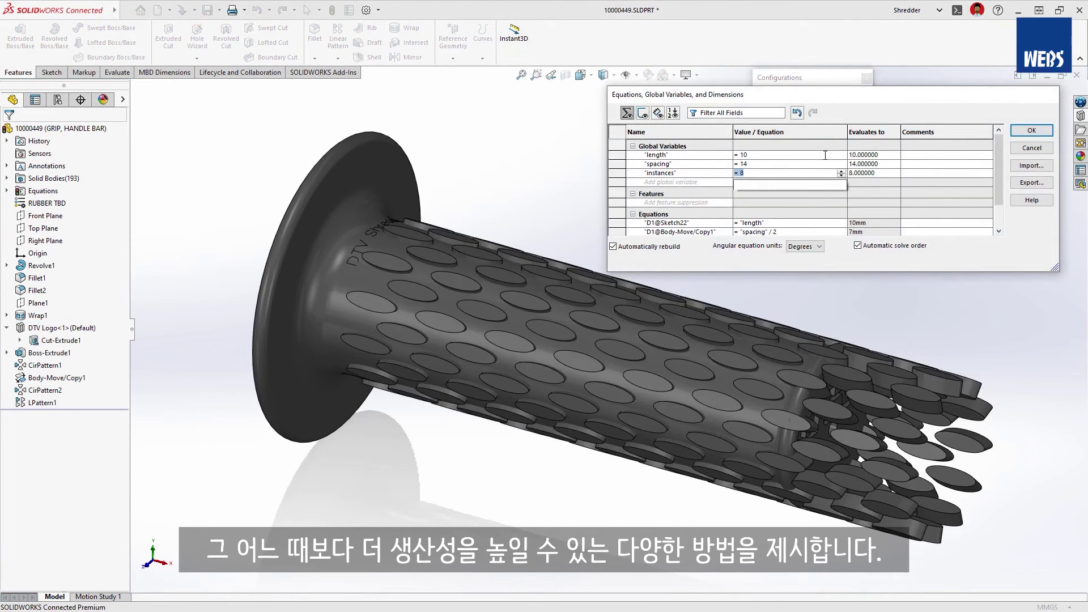